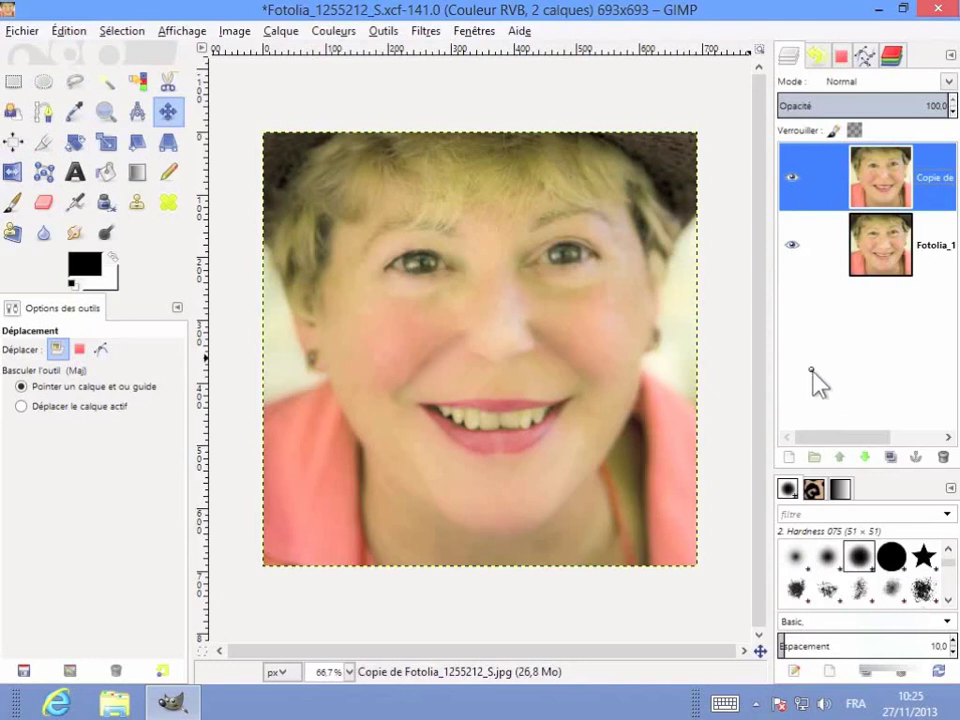
# - Toggle the top layer's visibility to compare the softened copy with the original
pyautogui.click(792, 179)
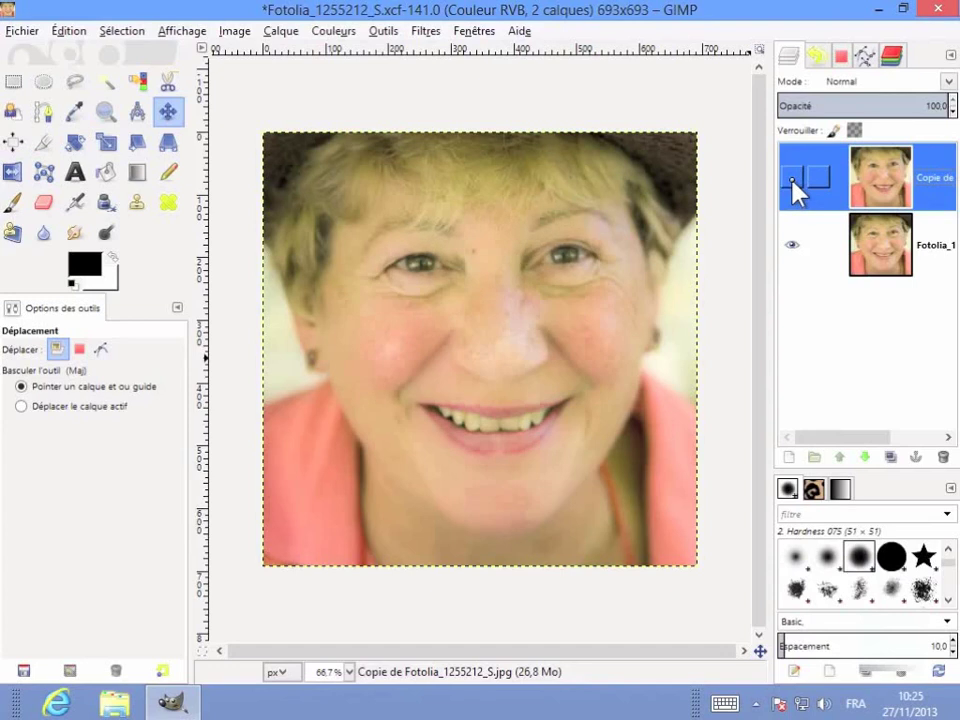
pyautogui.click(793, 180)
pyautogui.click(793, 180)
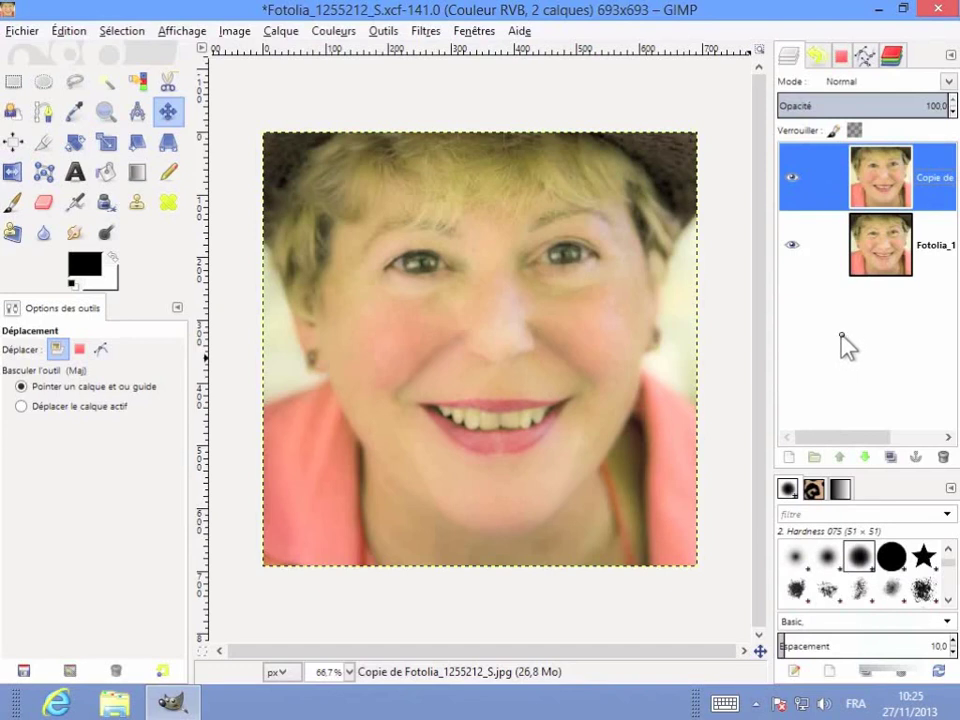
# - Duplicate the softened portrait layer, hide the bottom Fotolia layer and select the top copy
pyautogui.click(891, 458)
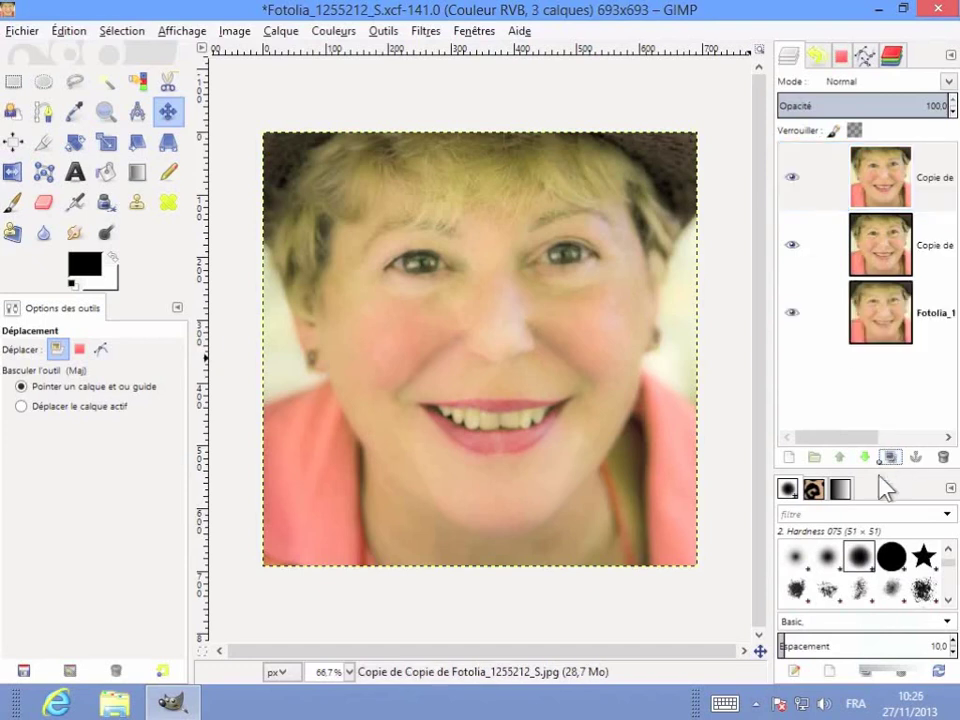
pyautogui.click(870, 262)
pyautogui.click(792, 313)
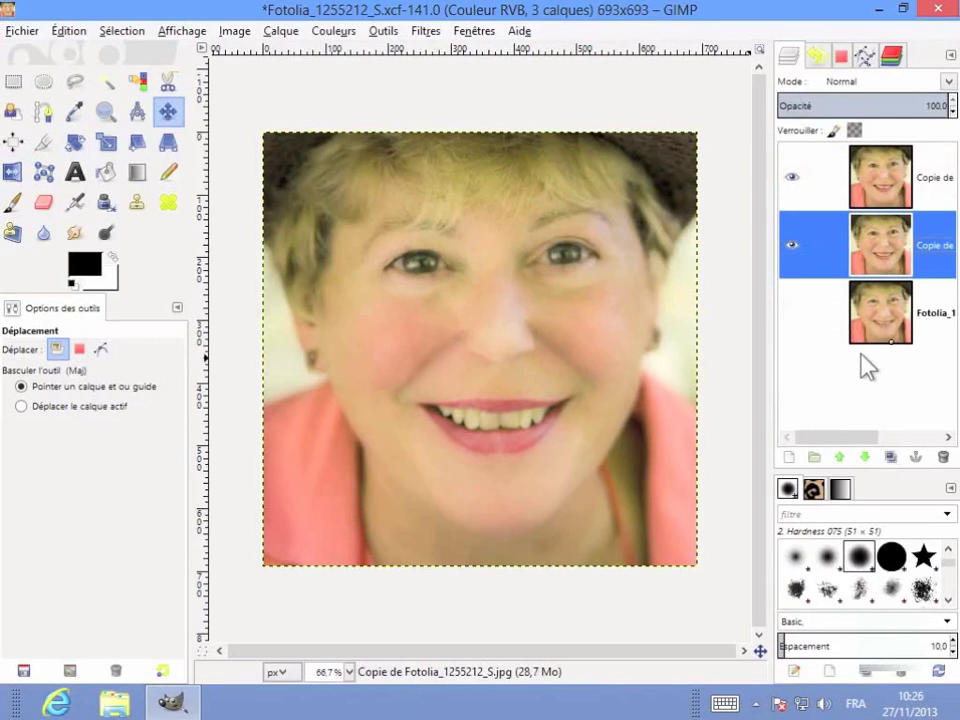
pyautogui.click(883, 189)
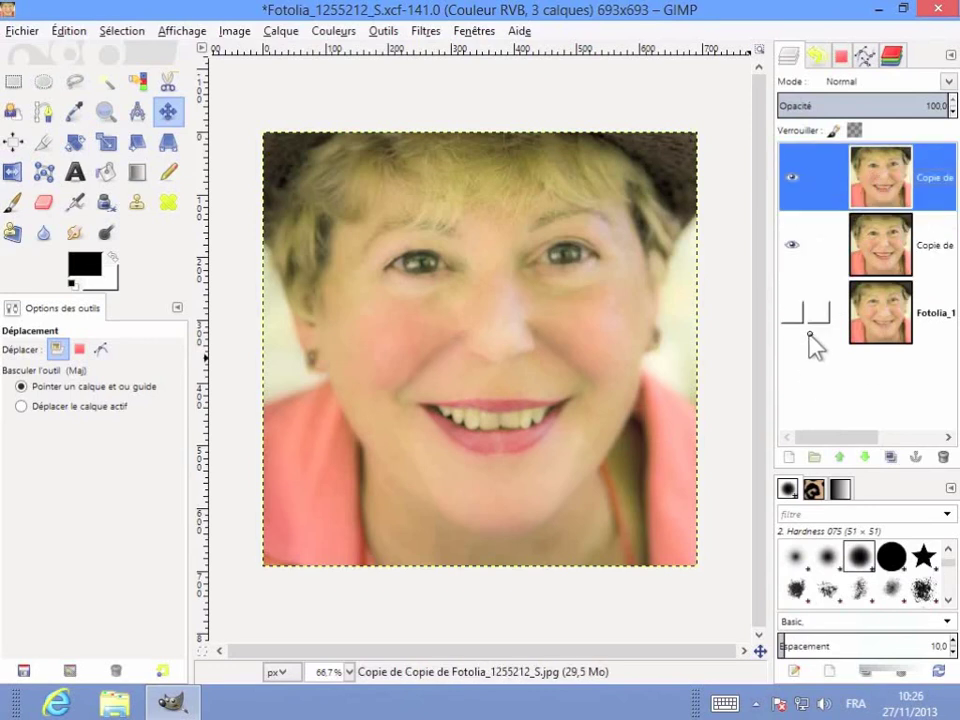
# - Reset the view to actual size, then zoom in to 200% and reposition the canvas
pyautogui.press('1')
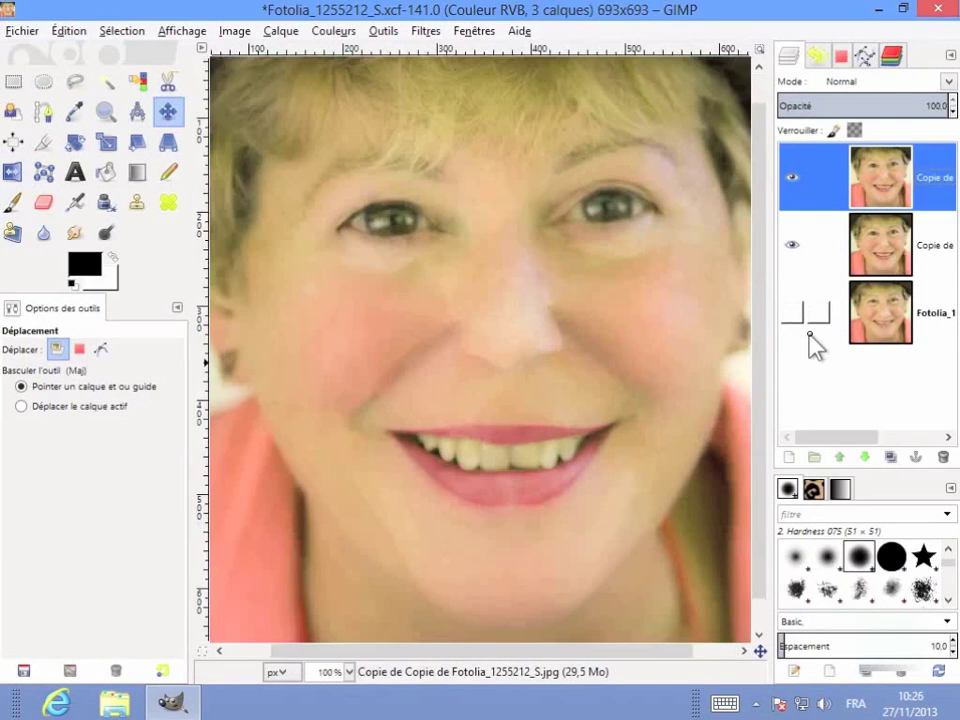
pyautogui.scroll(3, 758, 510)
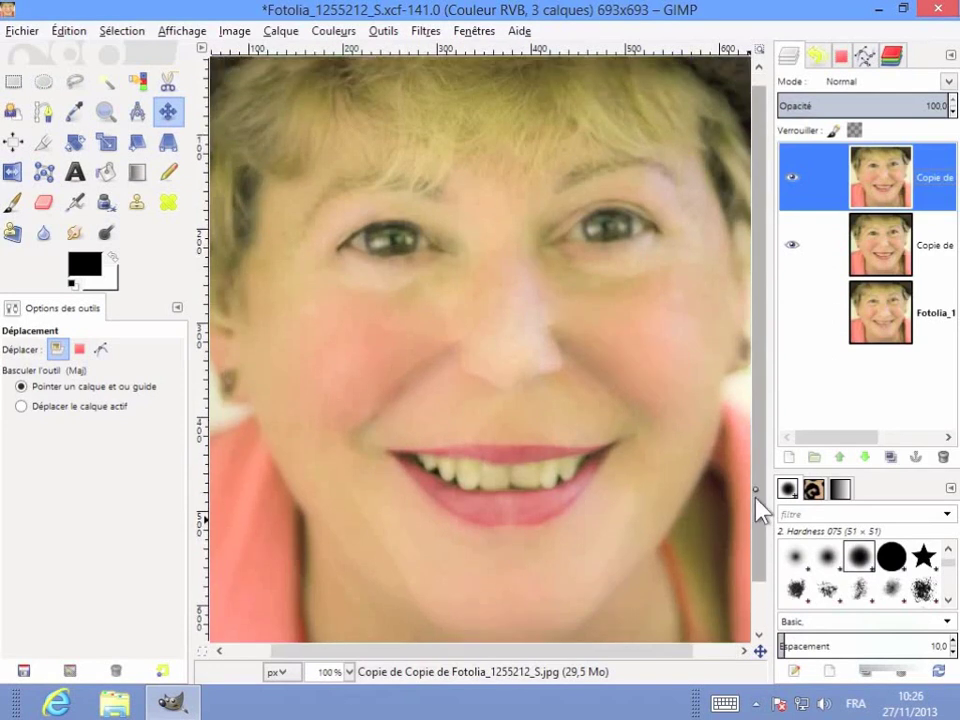
pyautogui.keyDown('ctrl'); pyautogui.scroll(1, 673, 326); pyautogui.keyUp('ctrl')
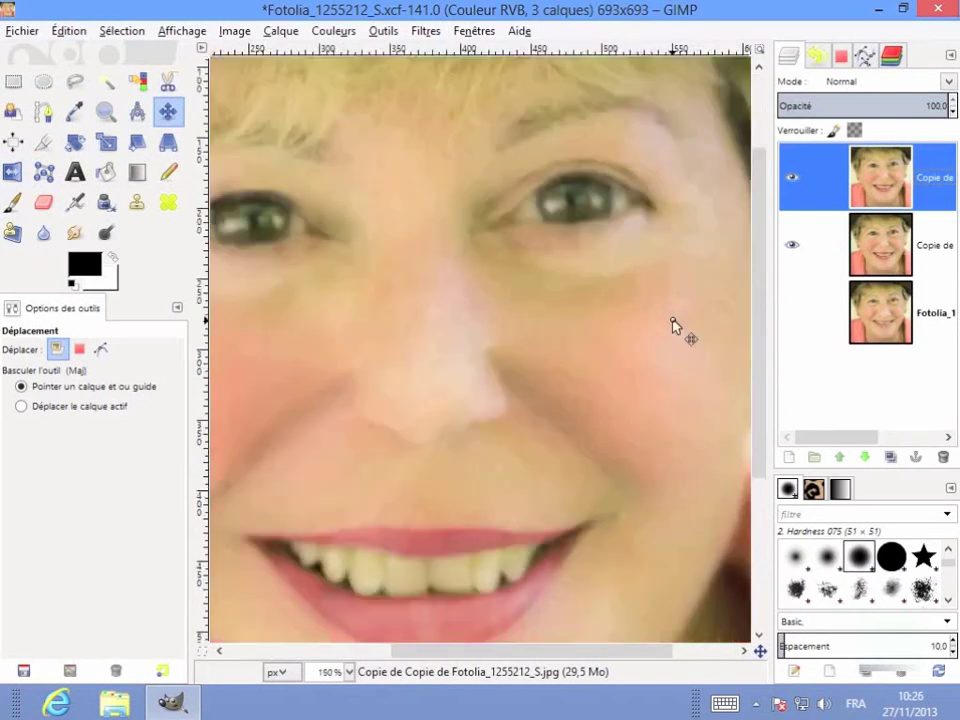
pyautogui.scroll(1, 673, 326)
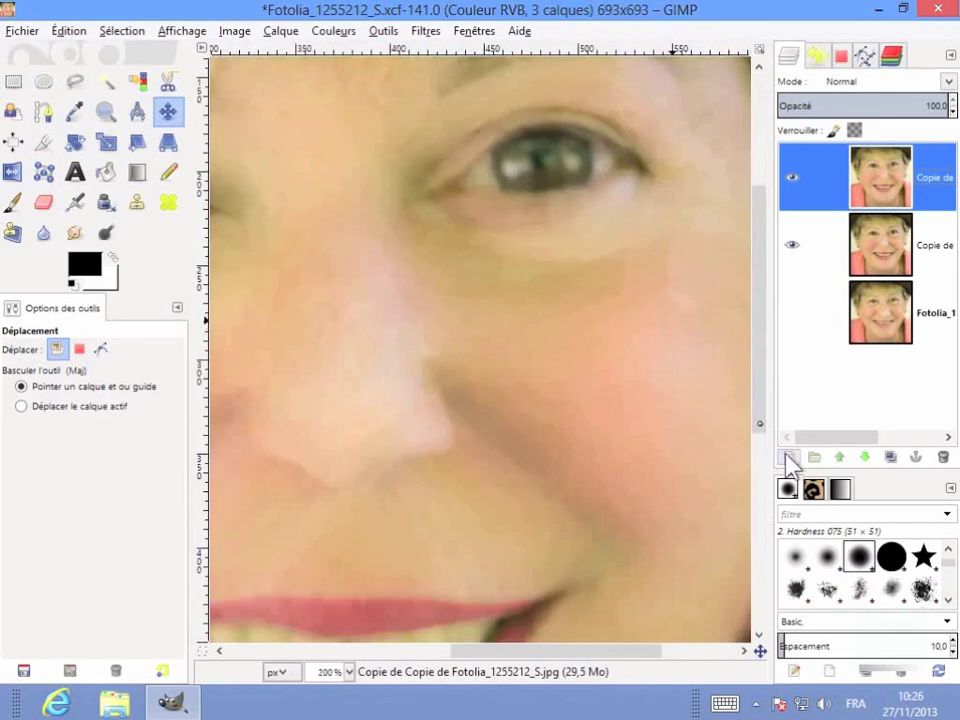
pyautogui.moveTo(761, 435); pyautogui.dragTo(762, 343)
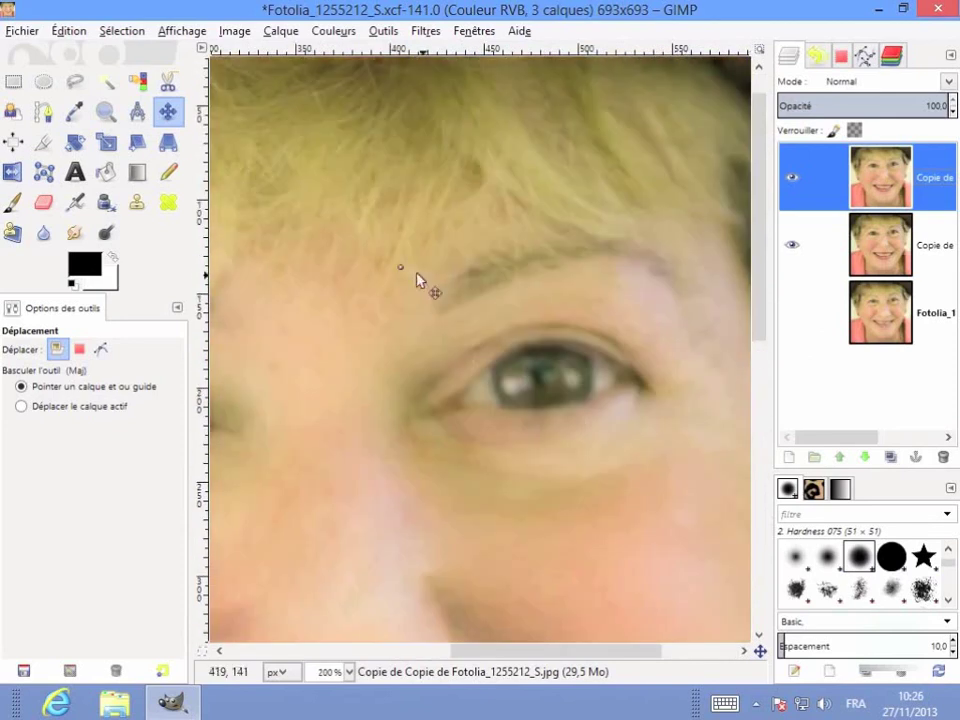
# - Outline the right-side eye's iris with a six-point Free Select polygon in Replace mode
pyautogui.click(76, 84)
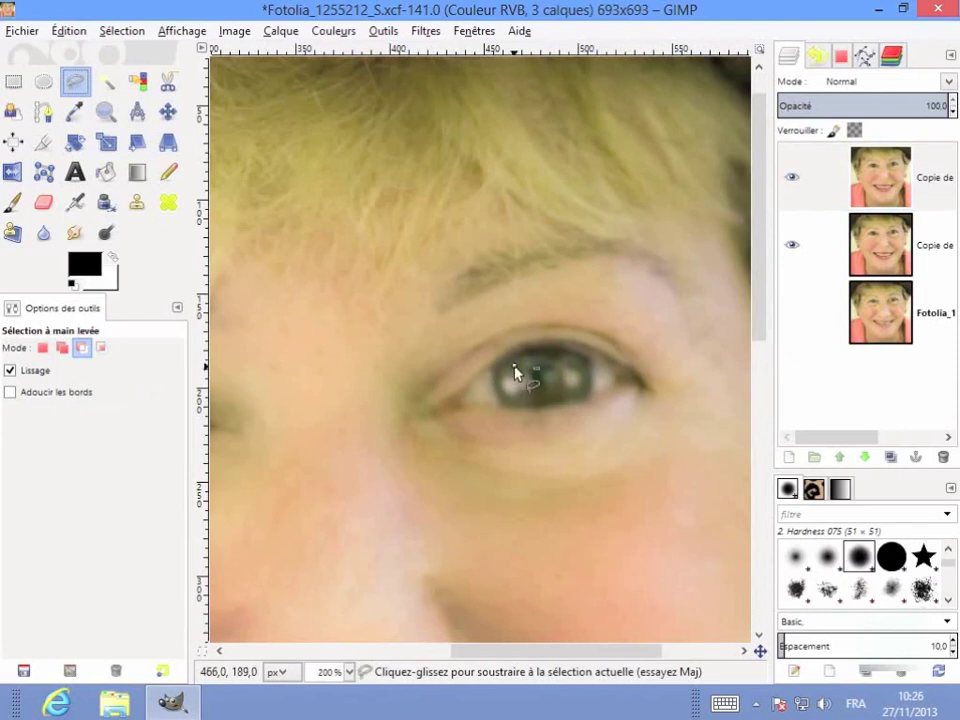
pyautogui.click(43, 348)
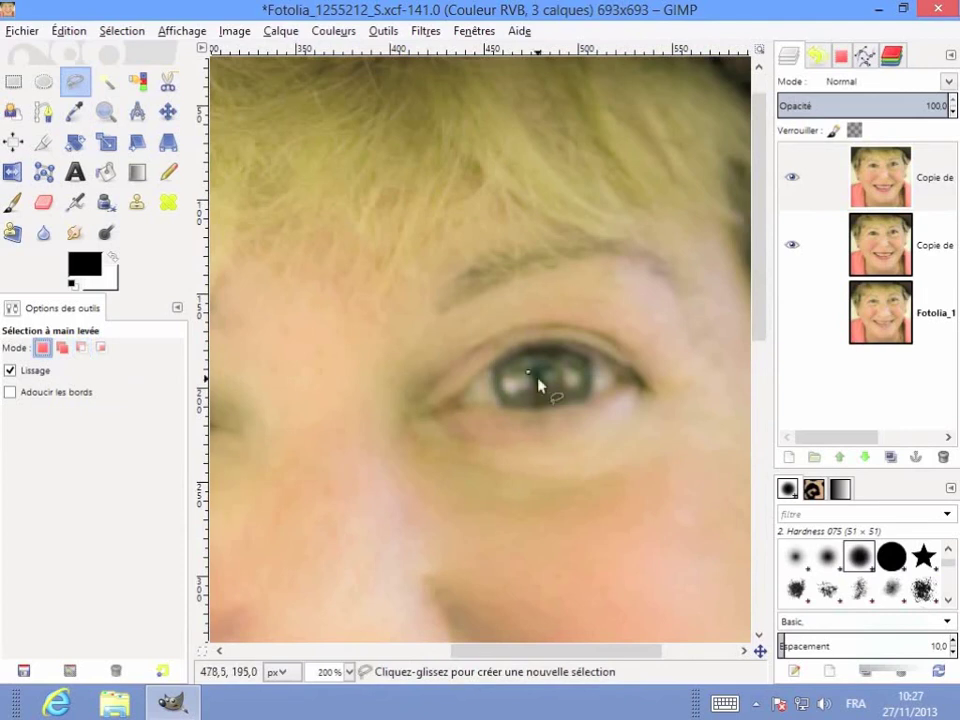
pyautogui.click(494, 367)
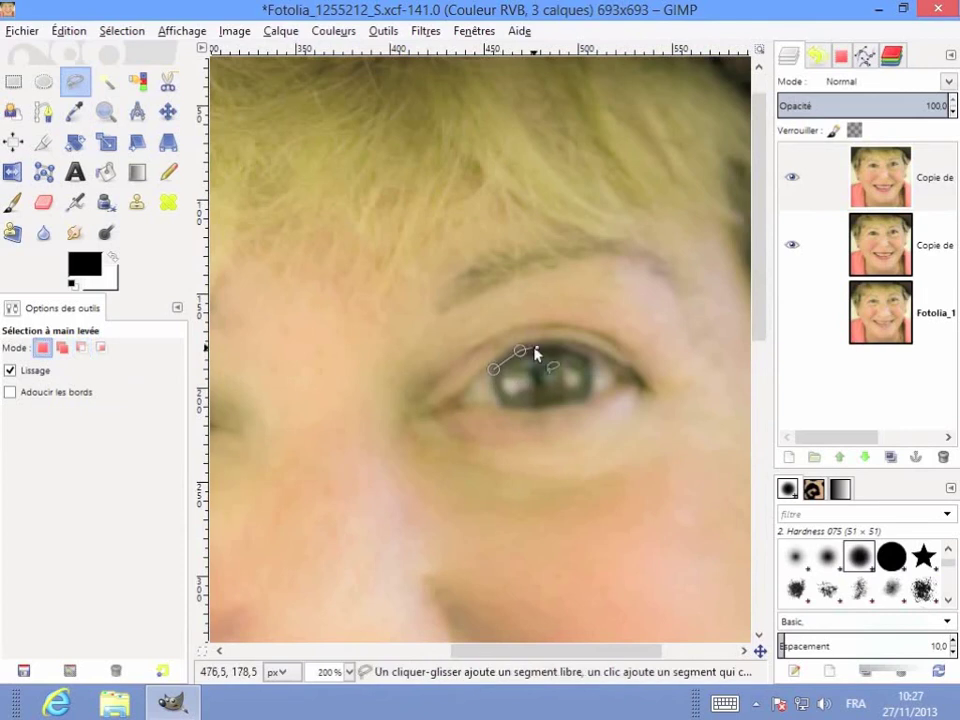
pyautogui.click(556, 347)
pyautogui.click(590, 360)
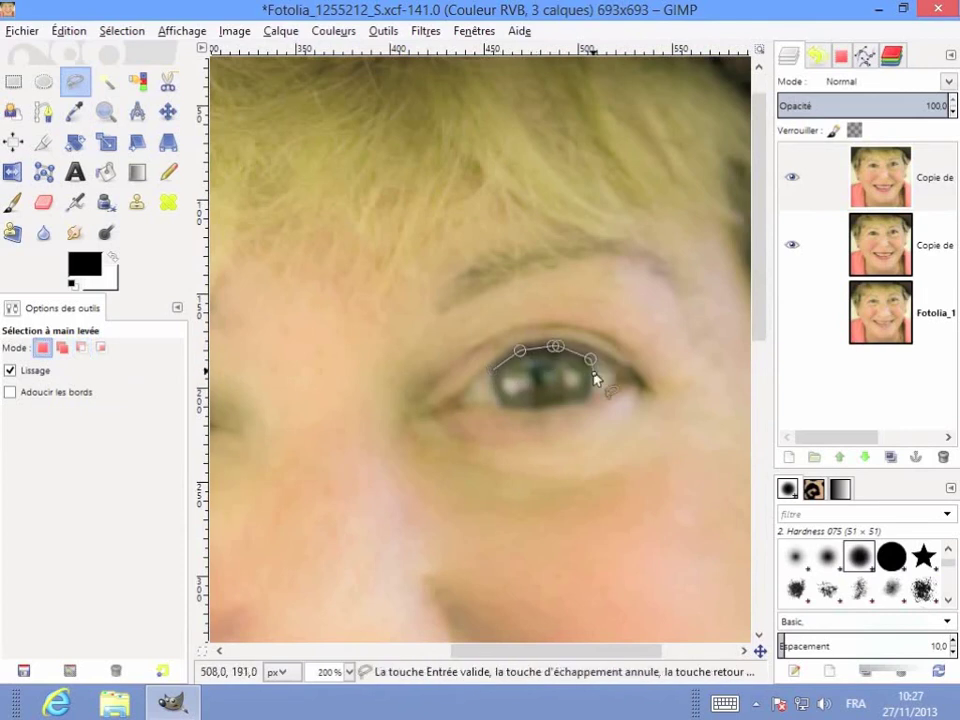
pyautogui.click(590, 388)
pyautogui.click(539, 407)
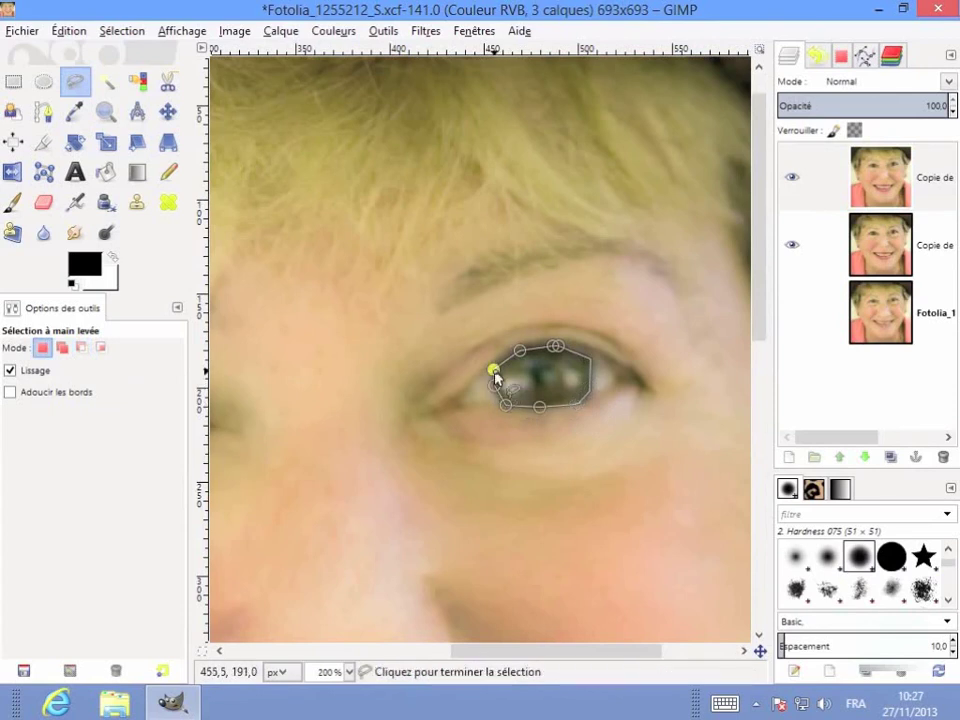
pyautogui.click(494, 374)
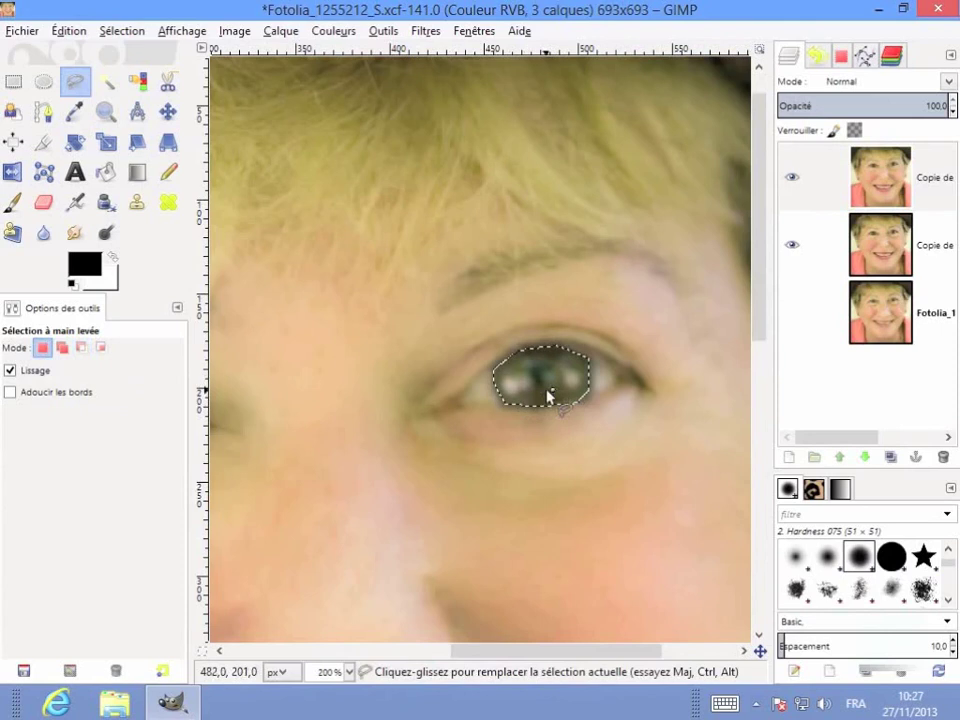
# - Subtract a small spot inside the iris from the selection, then scroll over to the other eye
pyautogui.click(82, 347)
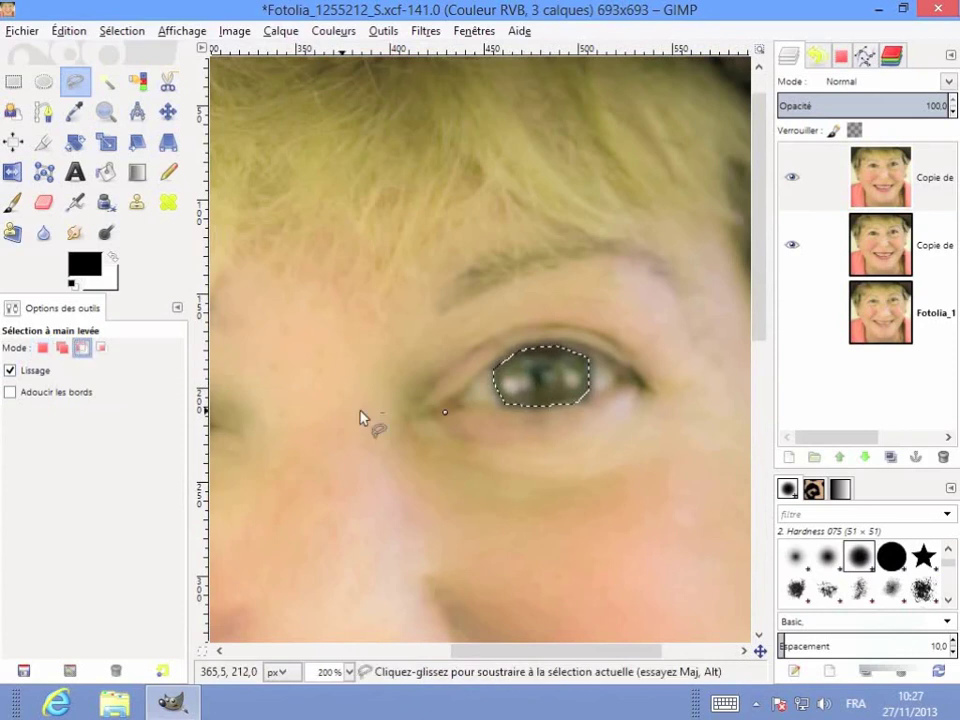
pyautogui.click(541, 369)
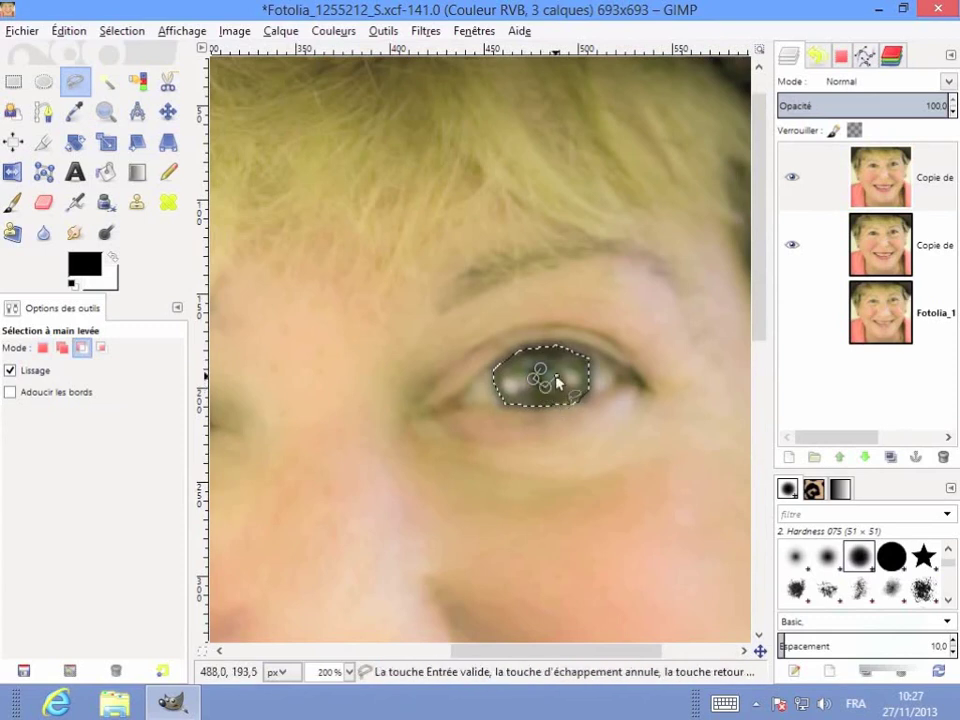
pyautogui.click(541, 372)
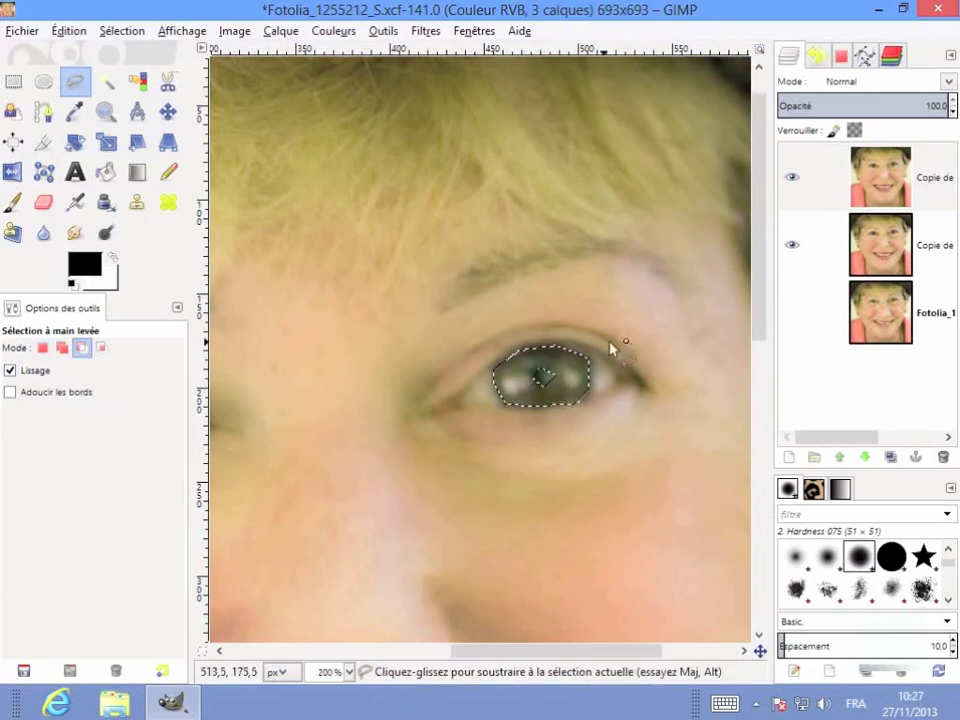
pyautogui.press('Return')
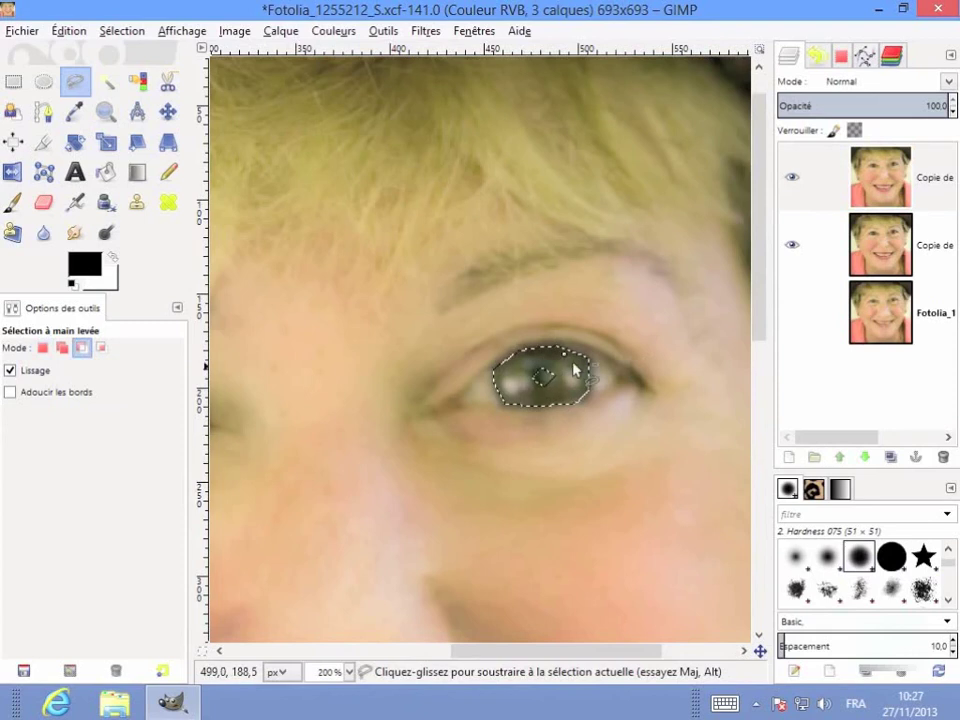
pyautogui.moveTo(629, 658); pyautogui.dragTo(485, 659)
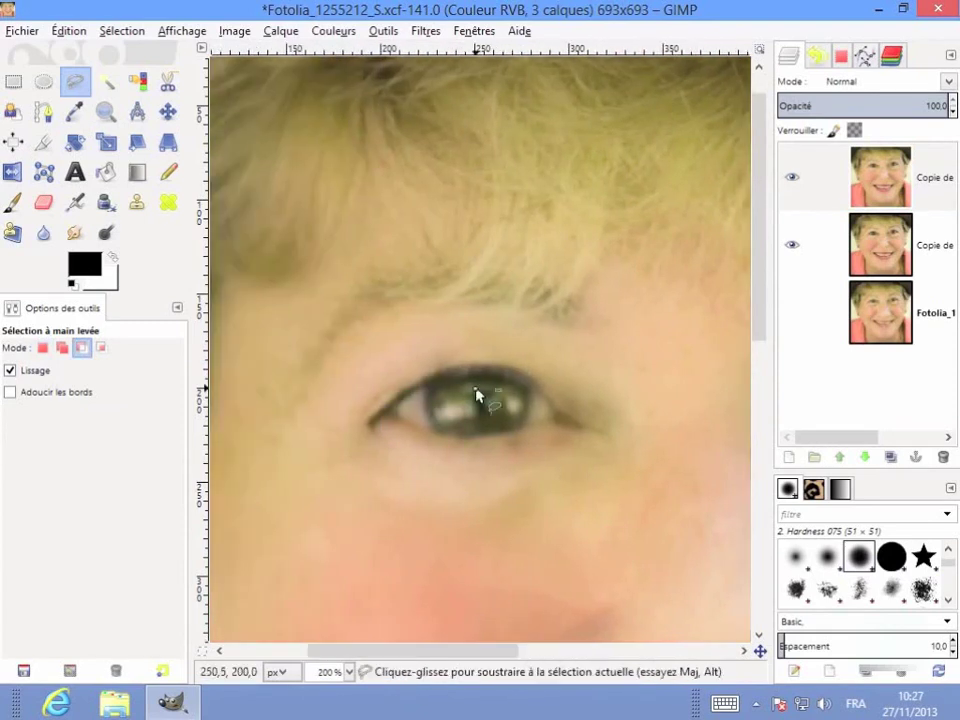
# - Add the left eye's iris to the selection with a second Free Select outline
pyautogui.click(61, 349)
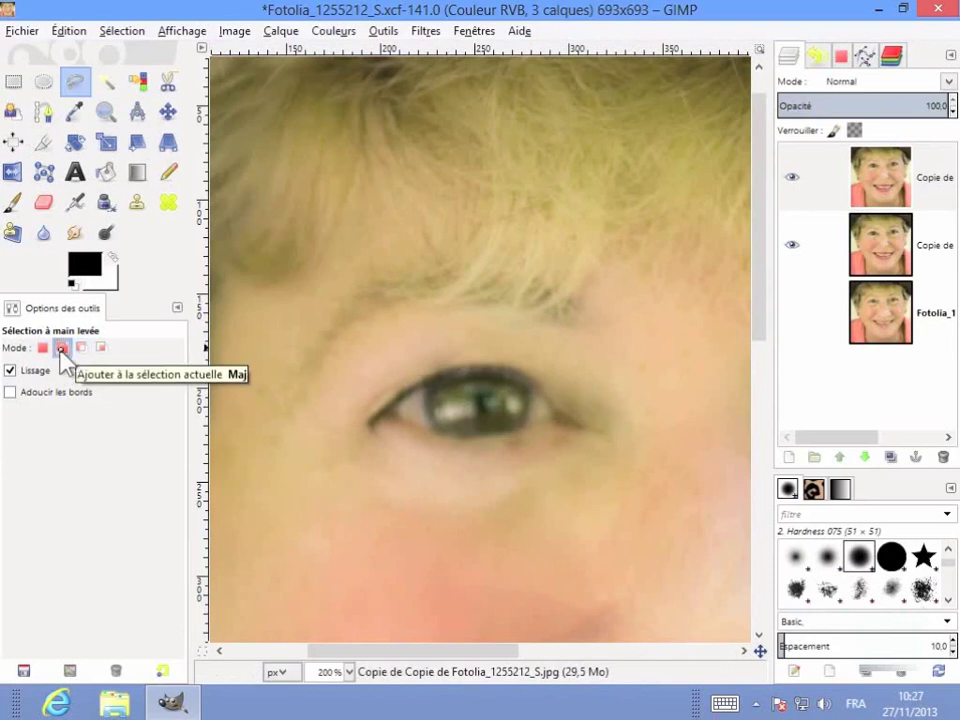
pyautogui.click(431, 390)
pyautogui.click(467, 376)
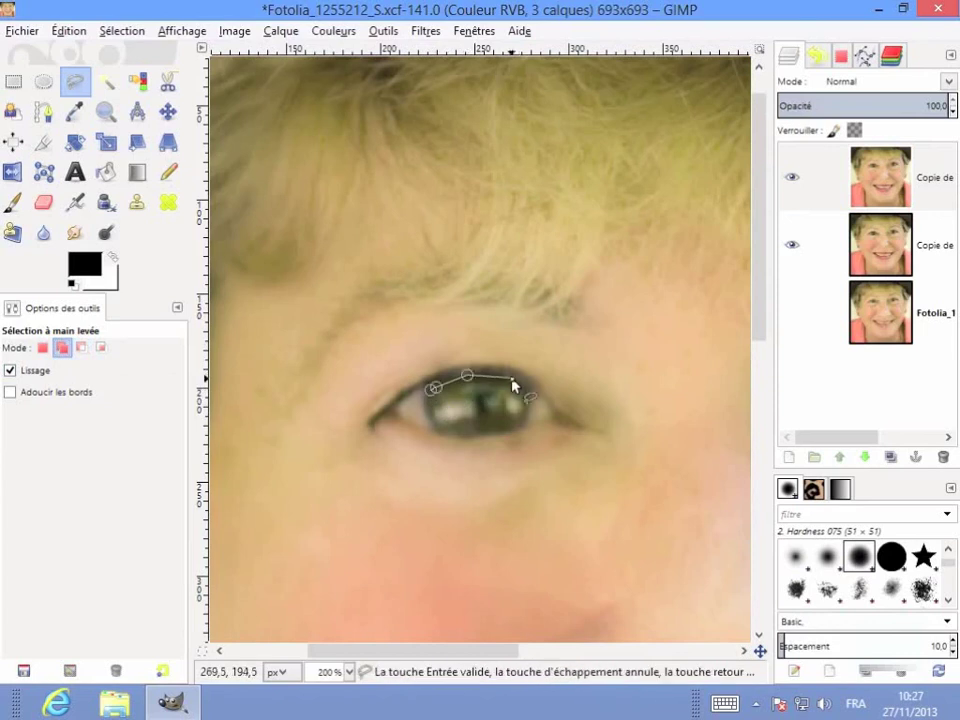
pyautogui.click(512, 380)
pyautogui.click(522, 423)
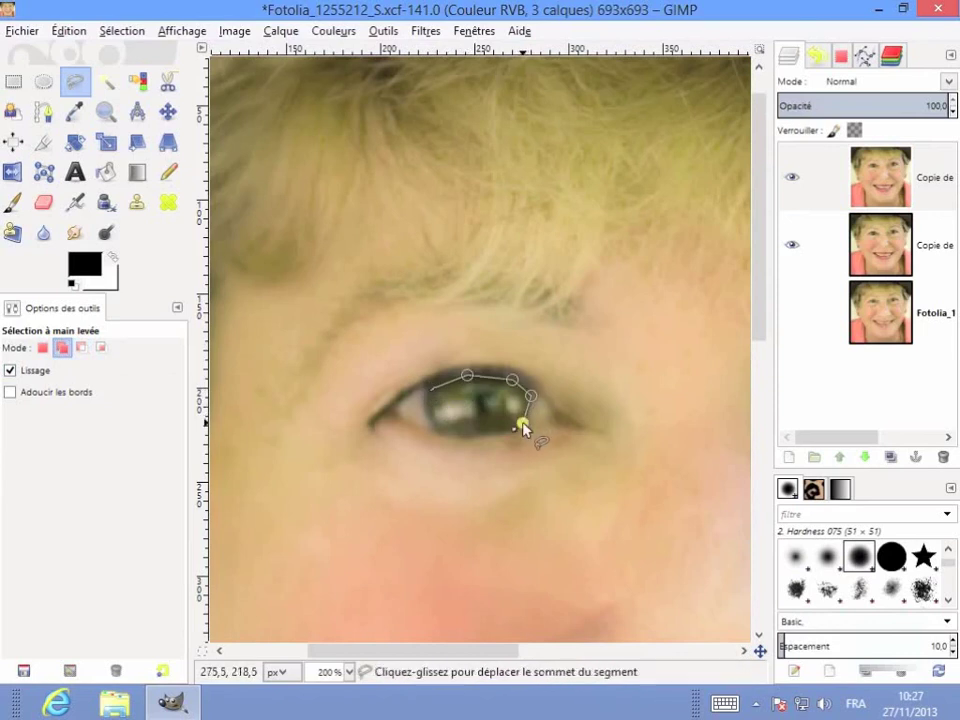
pyautogui.click(482, 435)
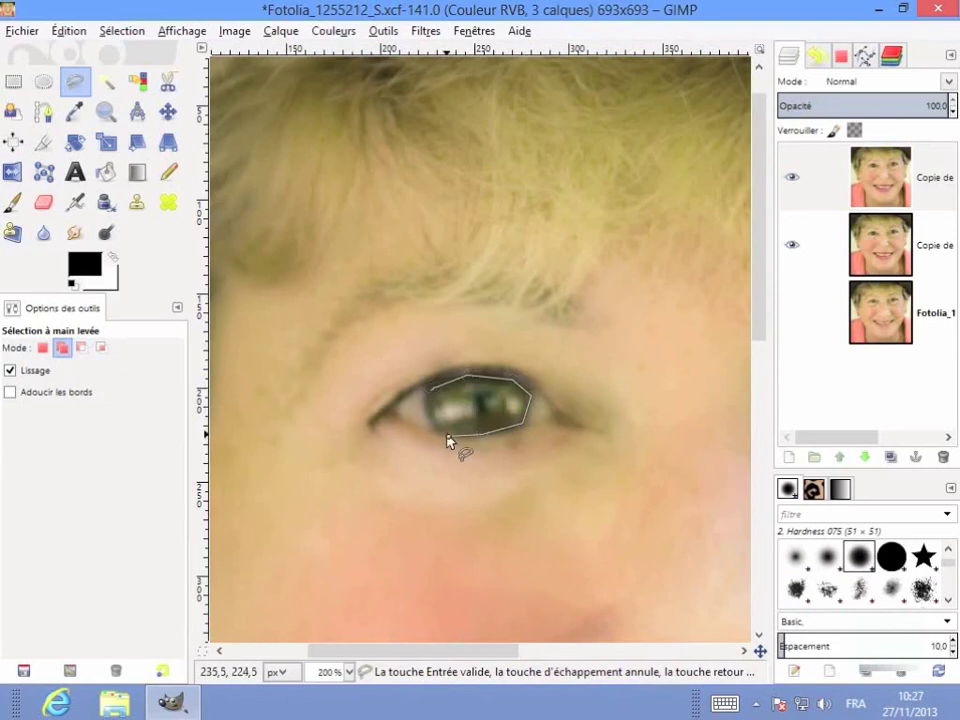
pyautogui.click(448, 437)
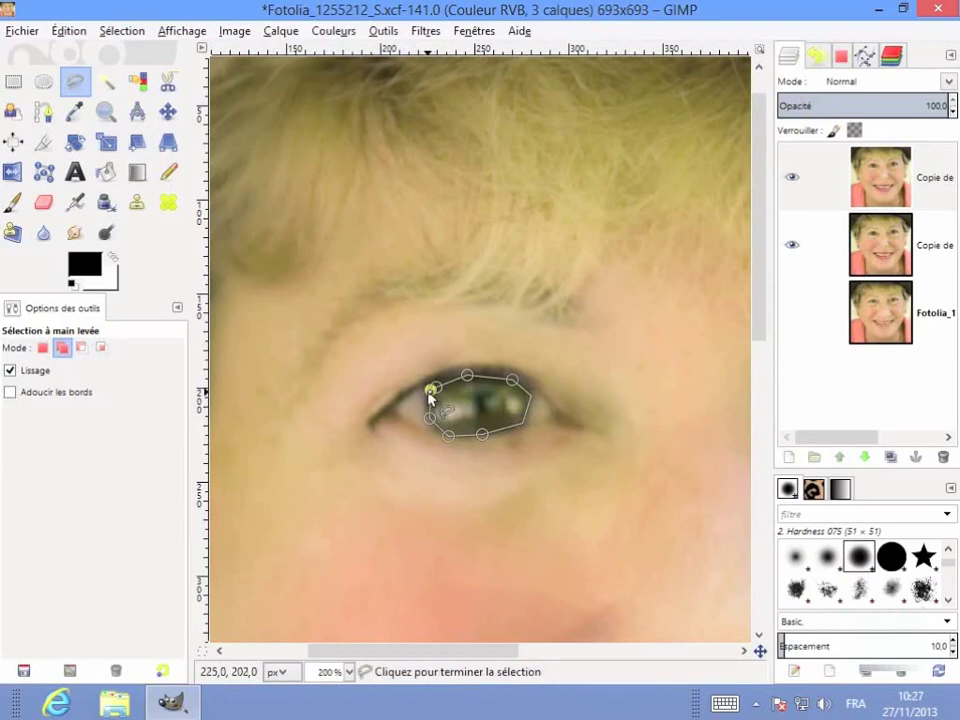
pyautogui.click(432, 389)
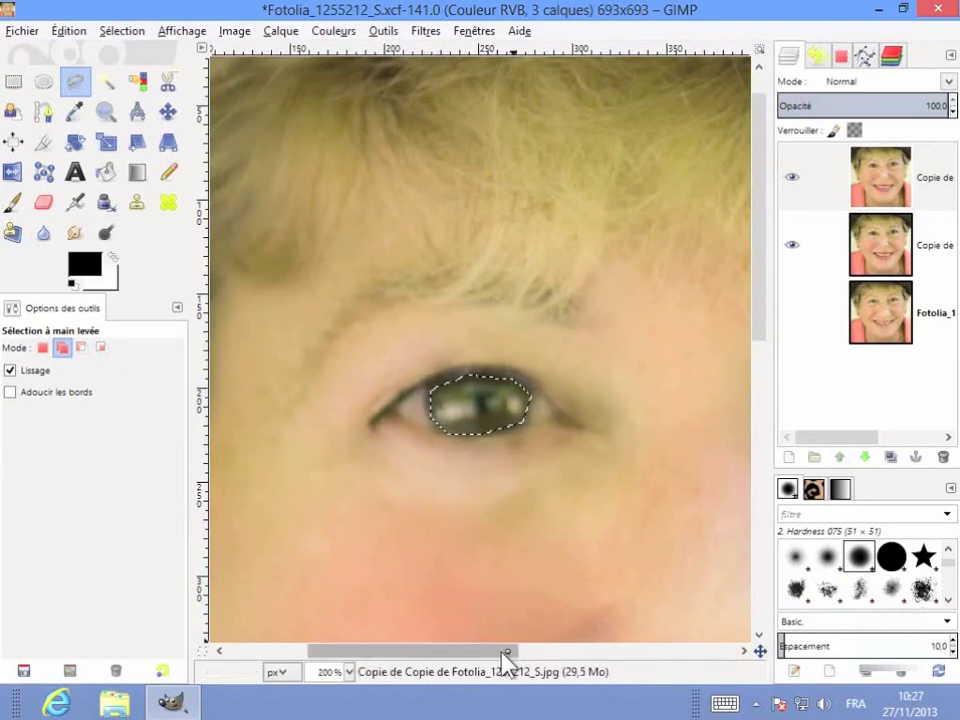
pyautogui.moveTo(512, 651)
pyautogui.mouseDown()
pyautogui.moveTo(560, 652)
pyautogui.moveTo(514, 650)
pyautogui.mouseUp()
# - Subtract the pupil area from the left iris with a small polygon
pyautogui.click(81, 347)
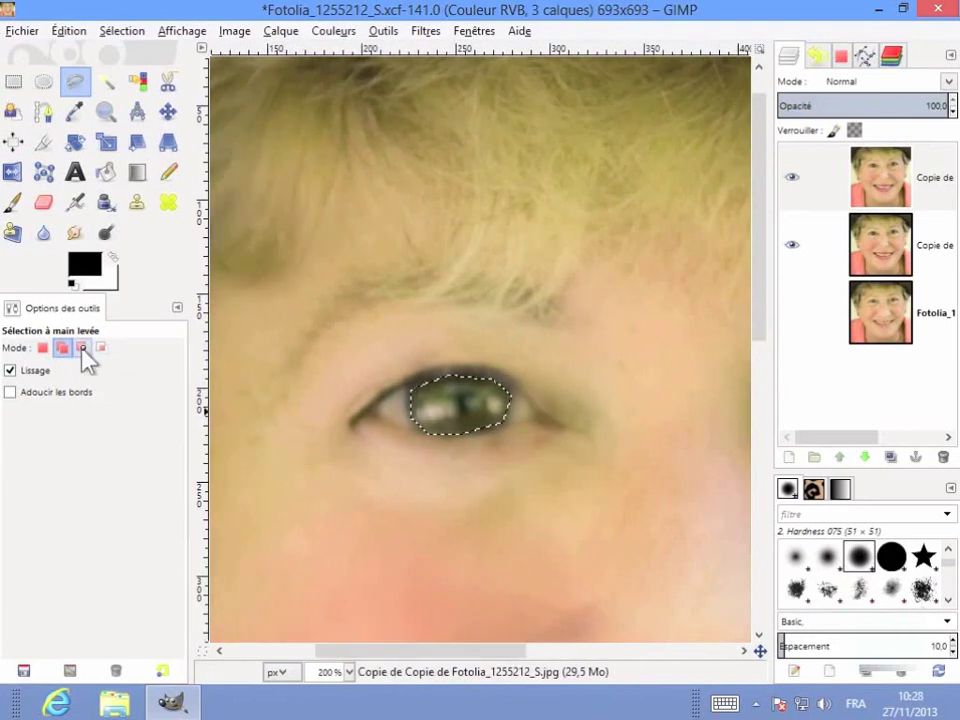
pyautogui.click(462, 396)
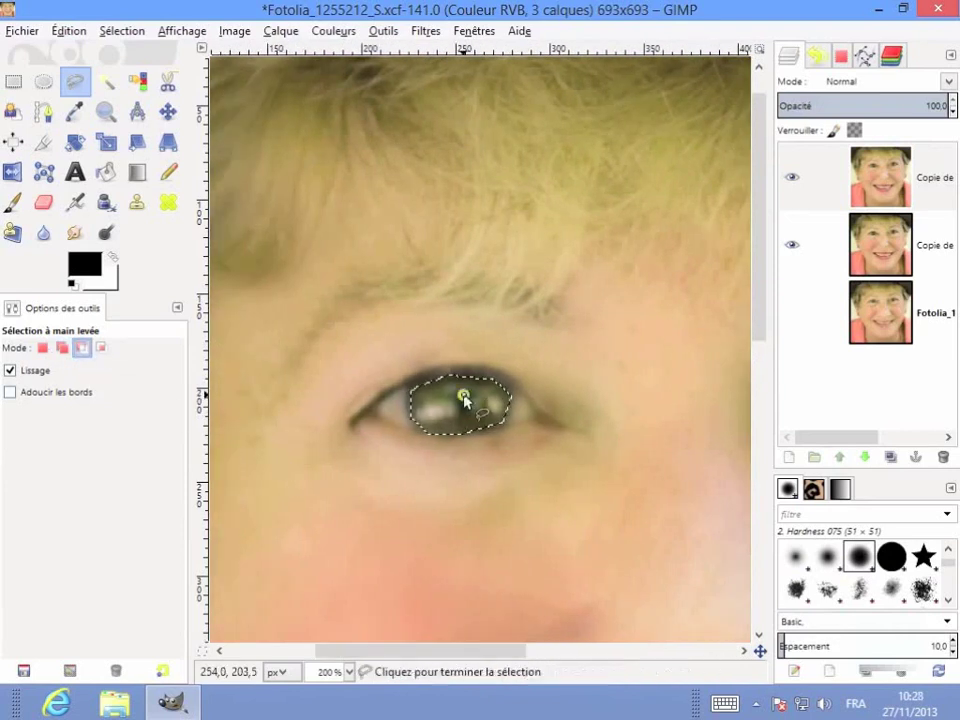
pyautogui.click(464, 414)
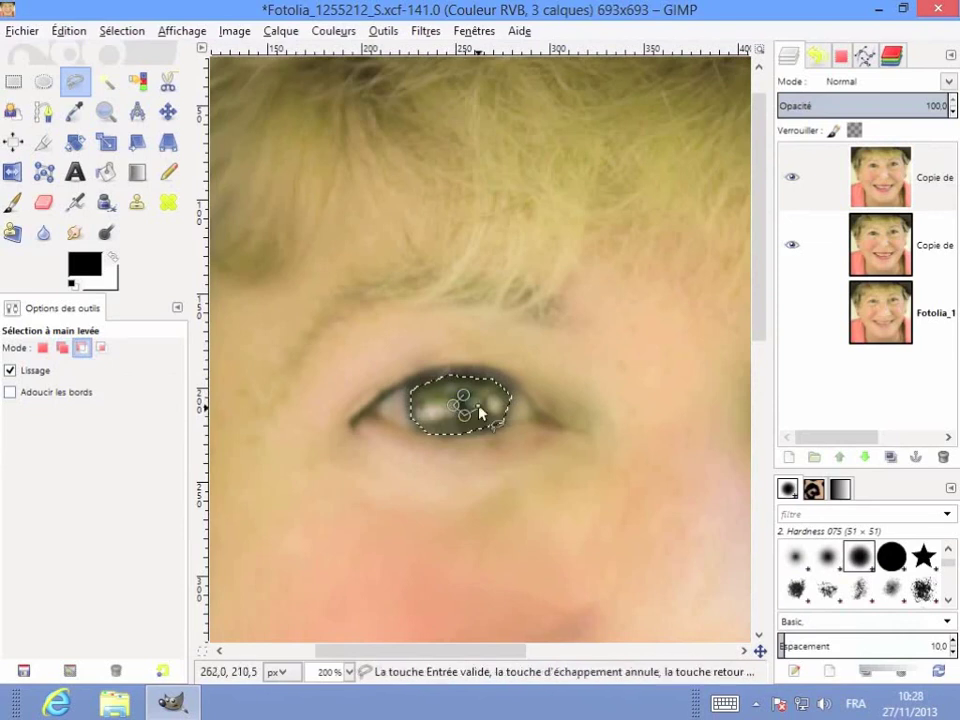
pyautogui.click(462, 398)
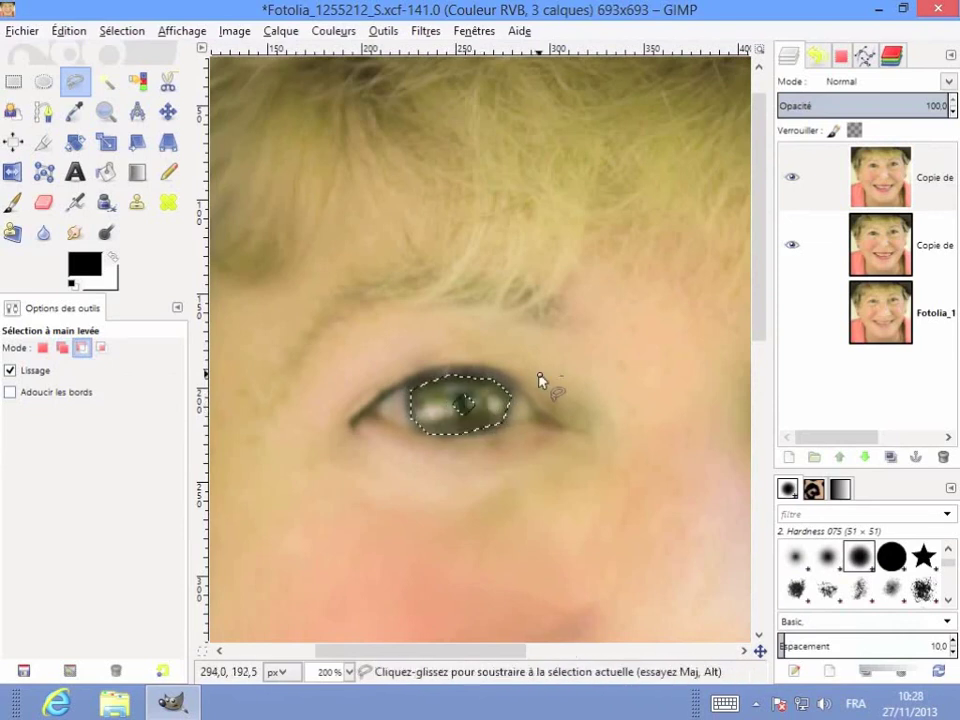
# - Invert the selection and delete everything except the irises, then toggle the middle layer to check
pyautogui.scroll(-1, 538, 379)
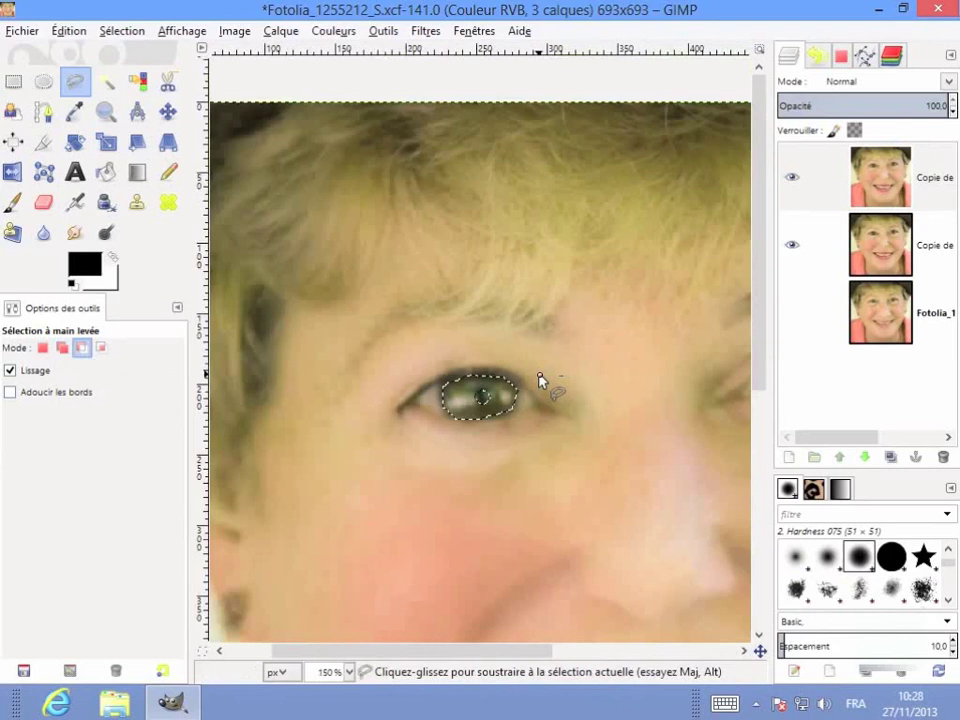
pyautogui.moveTo(482, 653); pyautogui.dragTo(574, 653)
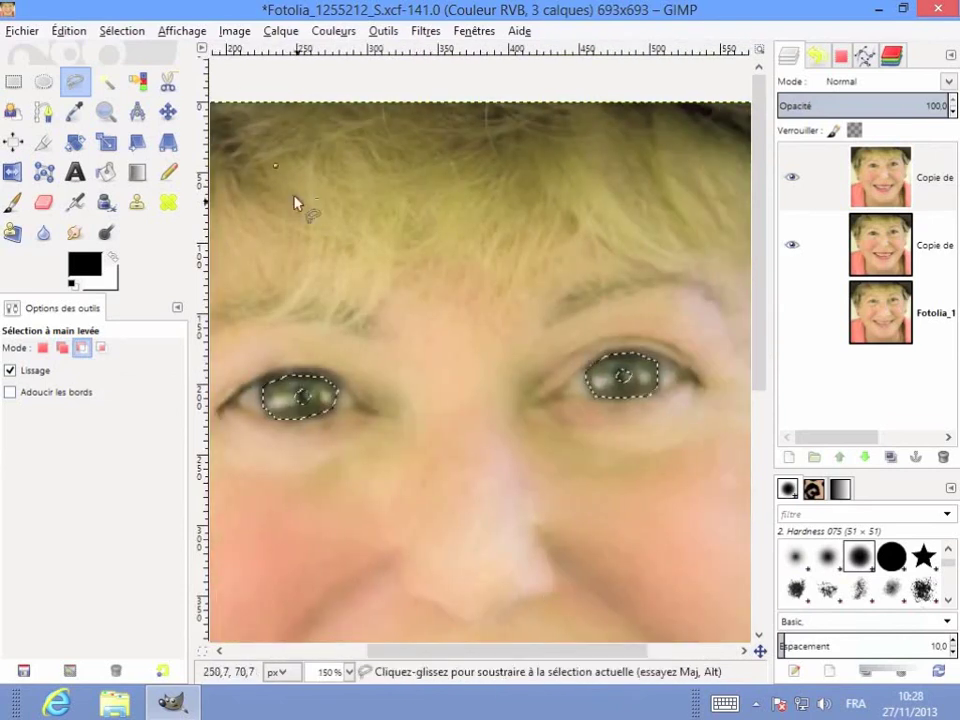
pyautogui.click(283, 31)
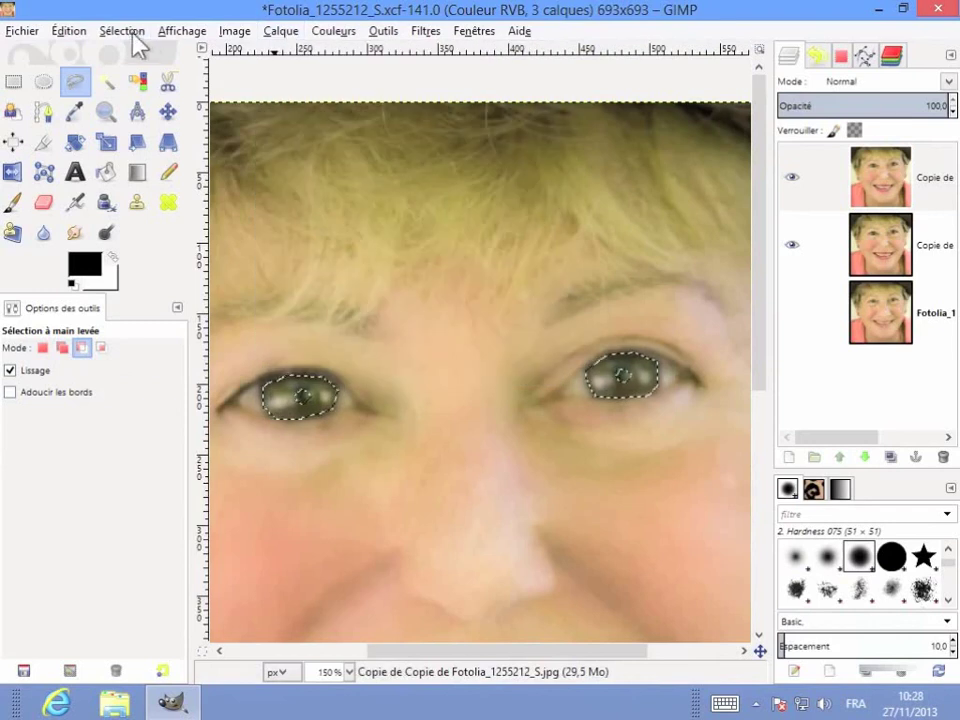
pyautogui.click(125, 31)
pyautogui.click(168, 99)
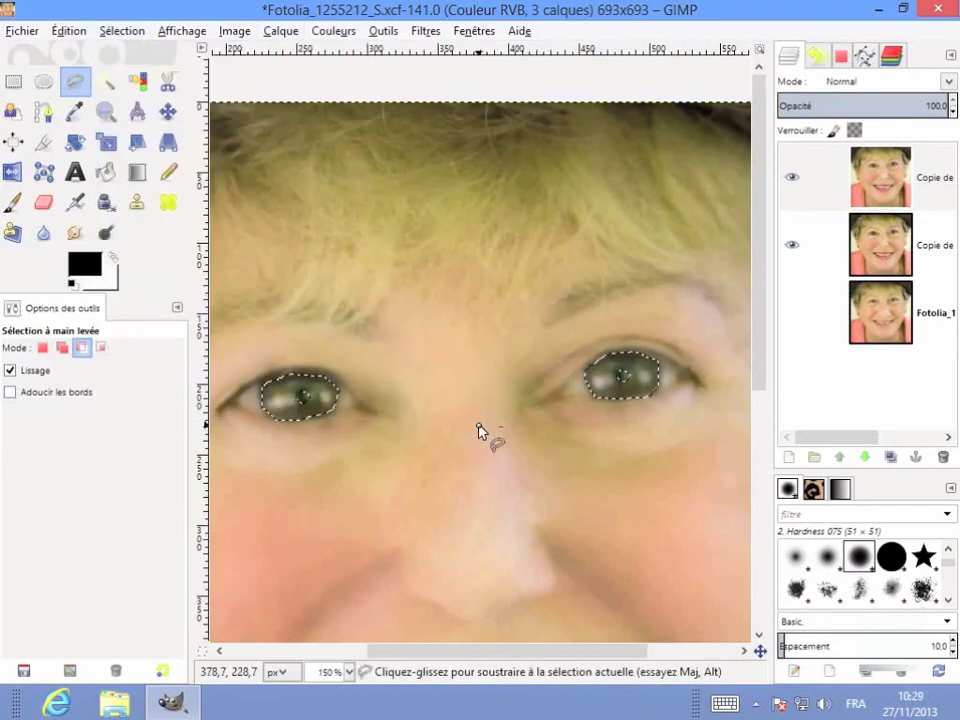
pyautogui.press('Delete')
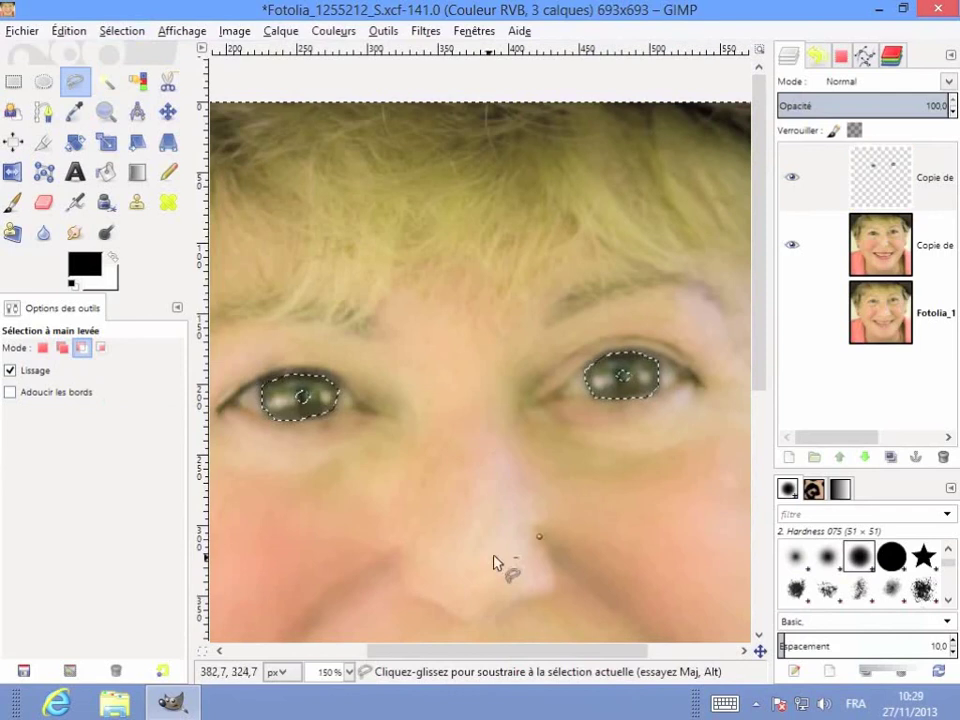
pyautogui.click(791, 244)
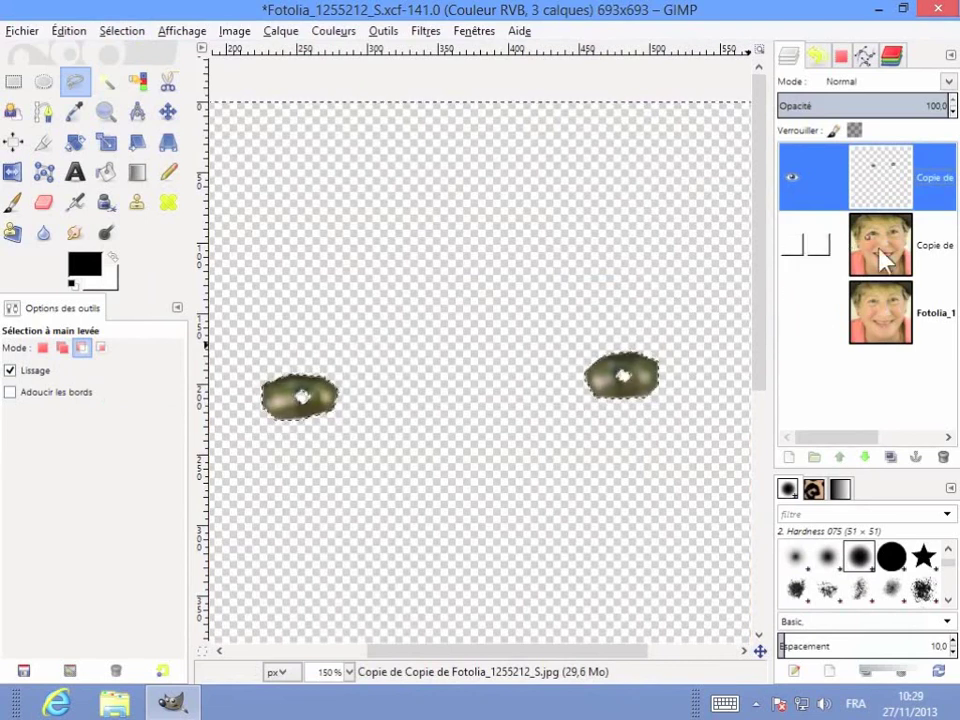
pyautogui.click(793, 245)
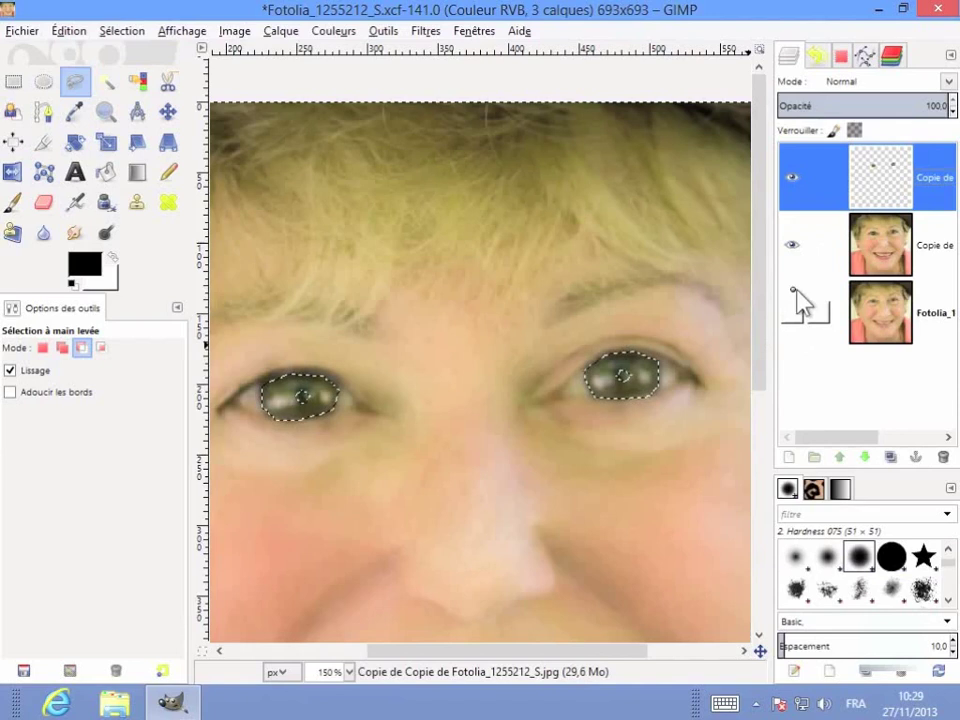
# - Clear the selection and colorize the iris layer green at hue 121 with lowered saturation
pyautogui.click(124, 31)
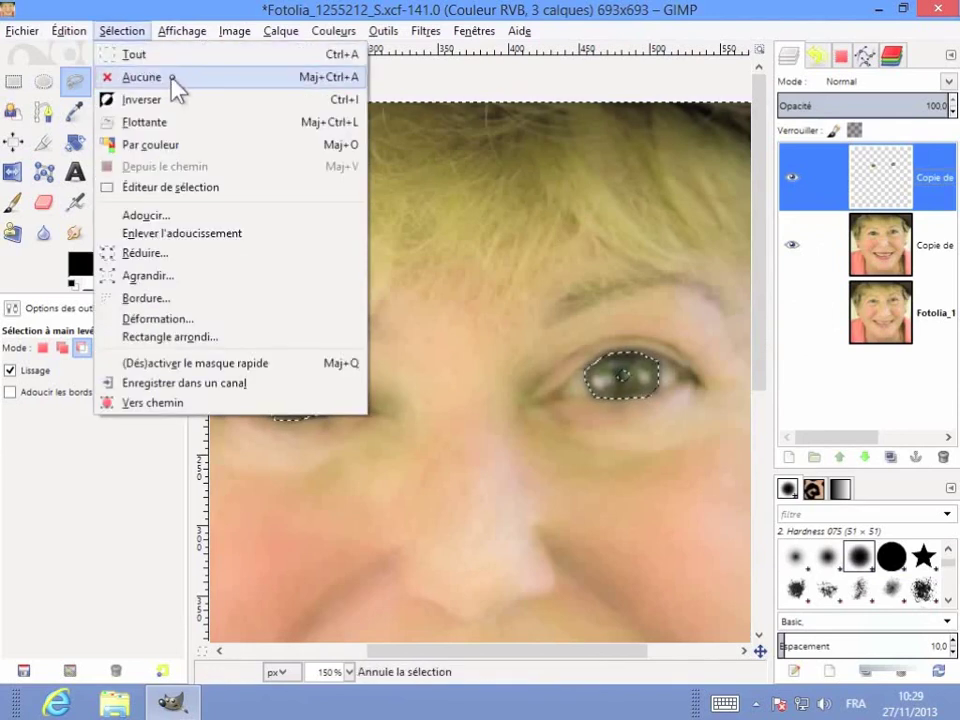
pyautogui.click(173, 80)
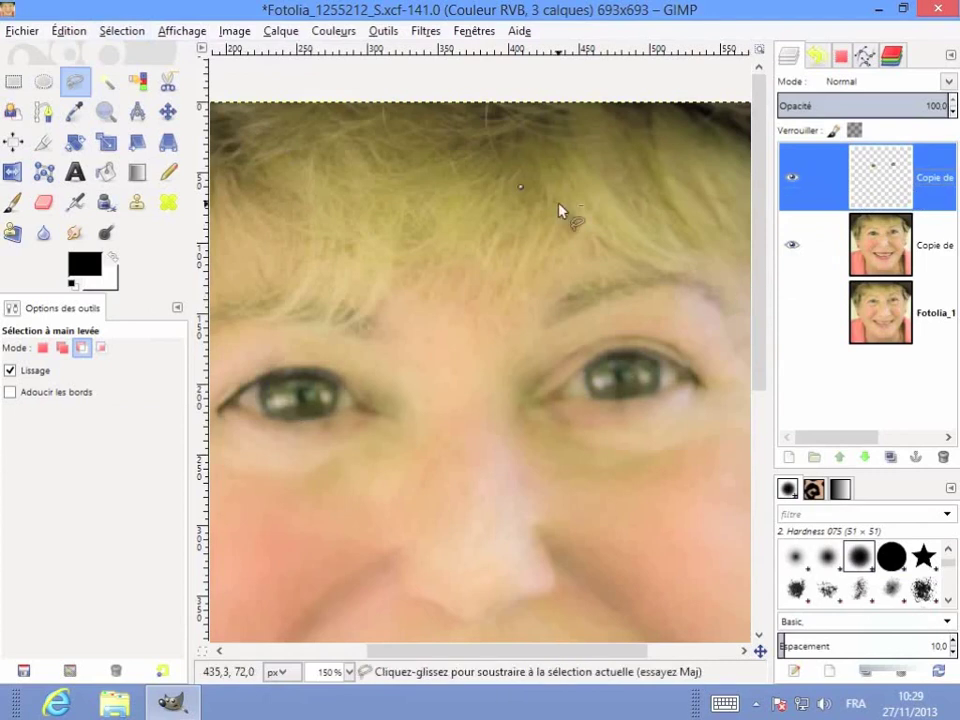
pyautogui.click(333, 30)
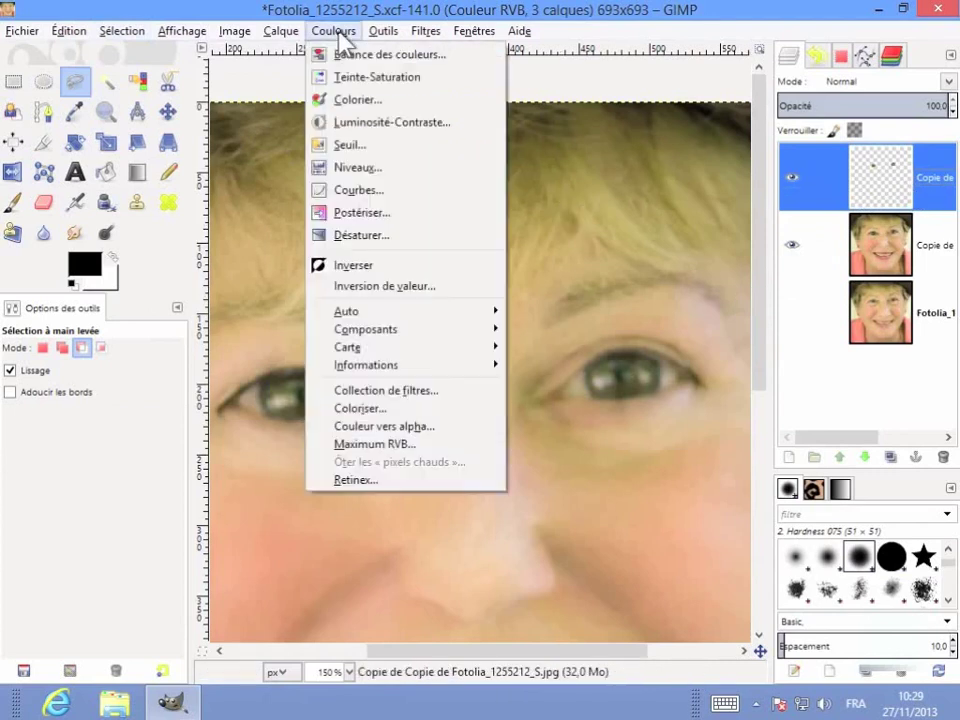
pyautogui.click(396, 100)
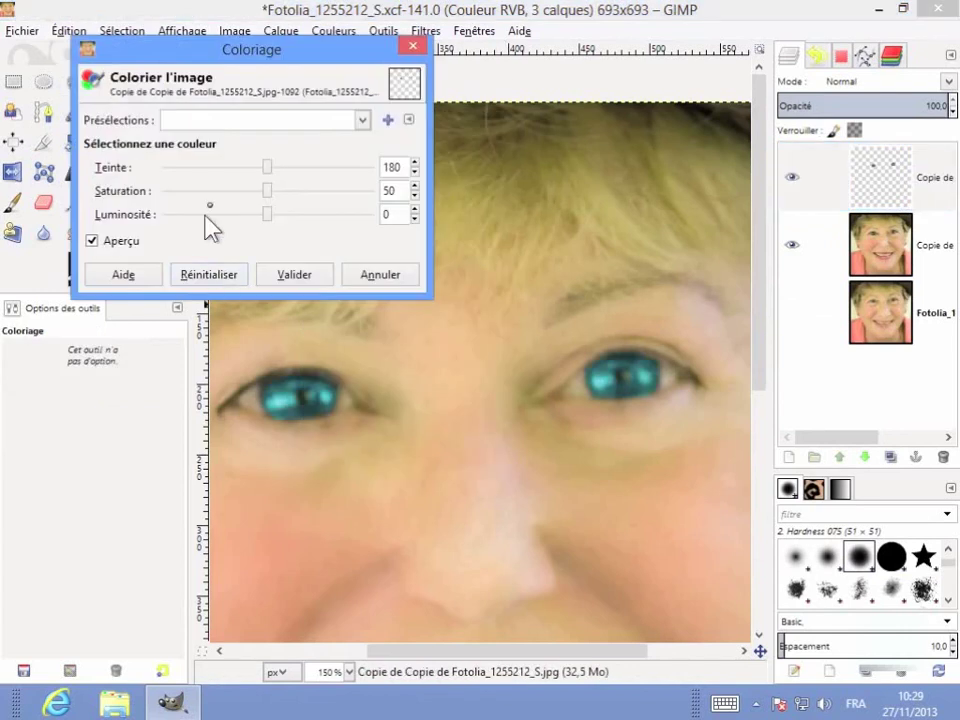
pyautogui.moveTo(266, 167)
pyautogui.mouseDown()
pyautogui.moveTo(385, 165)
pyautogui.moveTo(203, 171)
pyautogui.moveTo(245, 174)
pyautogui.moveTo(255, 187)
pyautogui.moveTo(221, 178)
pyautogui.moveTo(236, 188)
pyautogui.moveTo(296, 193)
pyautogui.moveTo(276, 194)
pyautogui.moveTo(259, 223)
pyautogui.moveTo(198, 250)
pyautogui.mouseUp()
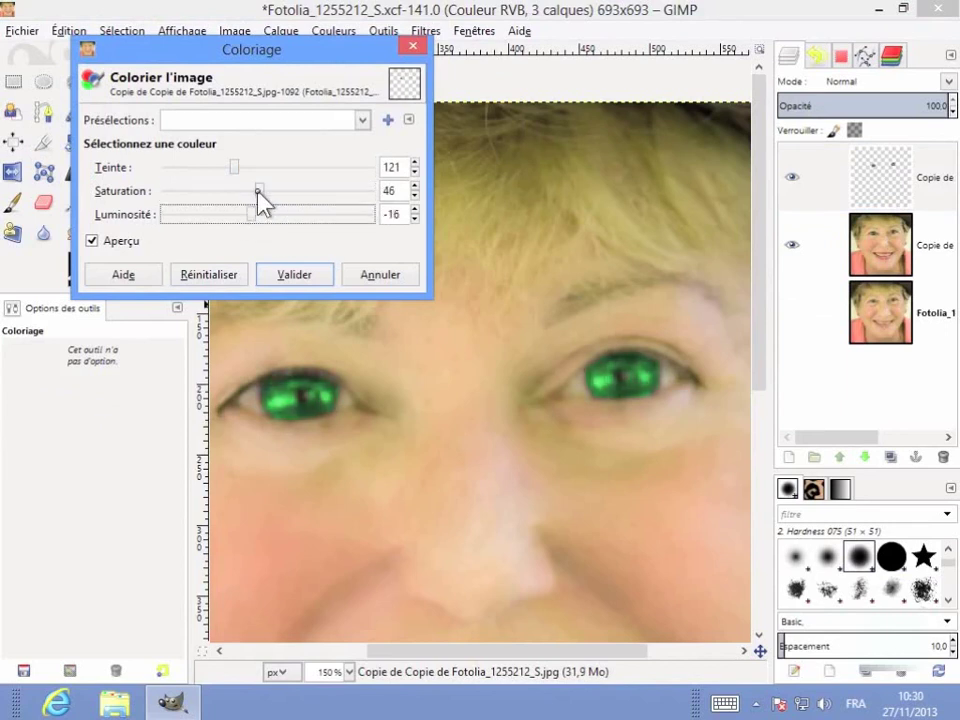
pyautogui.moveTo(258, 192)
pyautogui.mouseDown()
pyautogui.moveTo(236, 188)
pyautogui.moveTo(253, 216)
pyautogui.mouseUp()
pyautogui.click(296, 277)
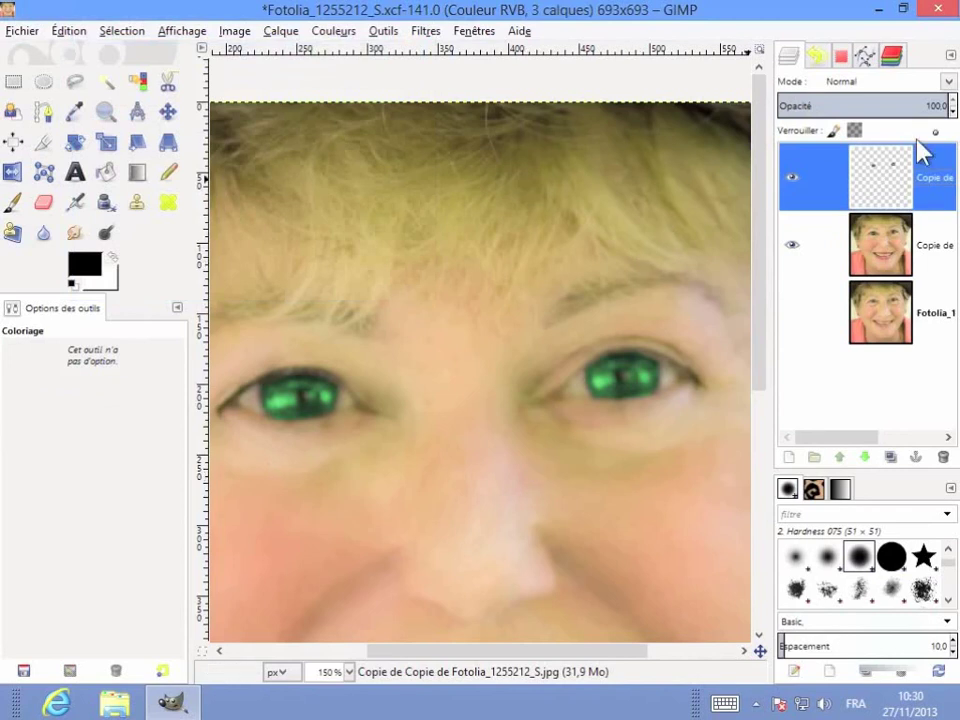
# - Lower the iris layer's opacity and try Teinte before choosing Assombrir seulement mode
pyautogui.click(953, 112)
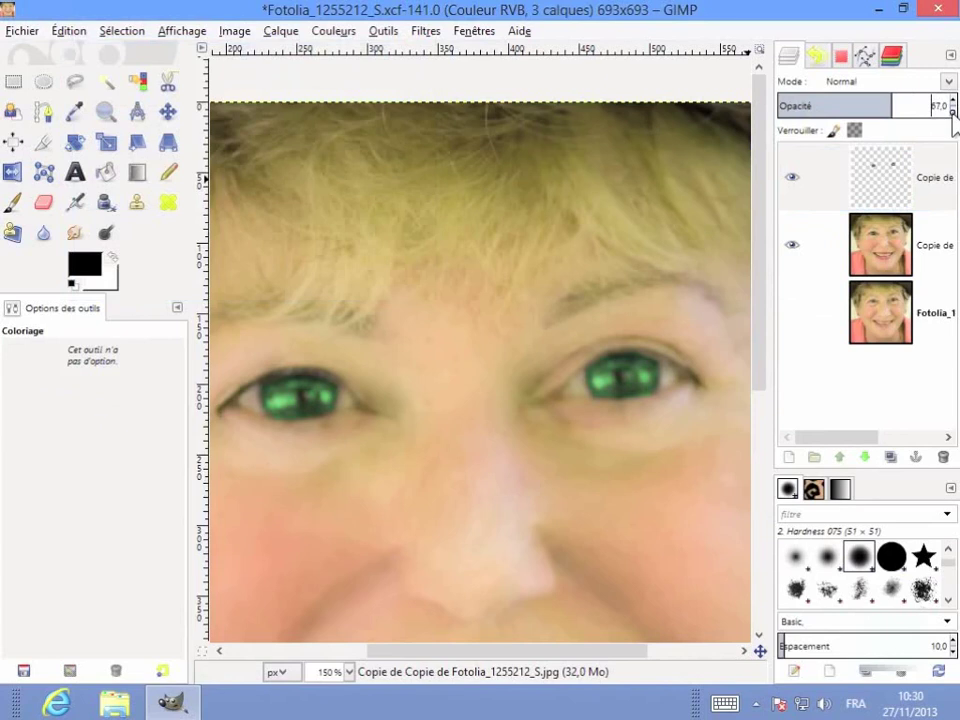
pyautogui.click(953, 112)
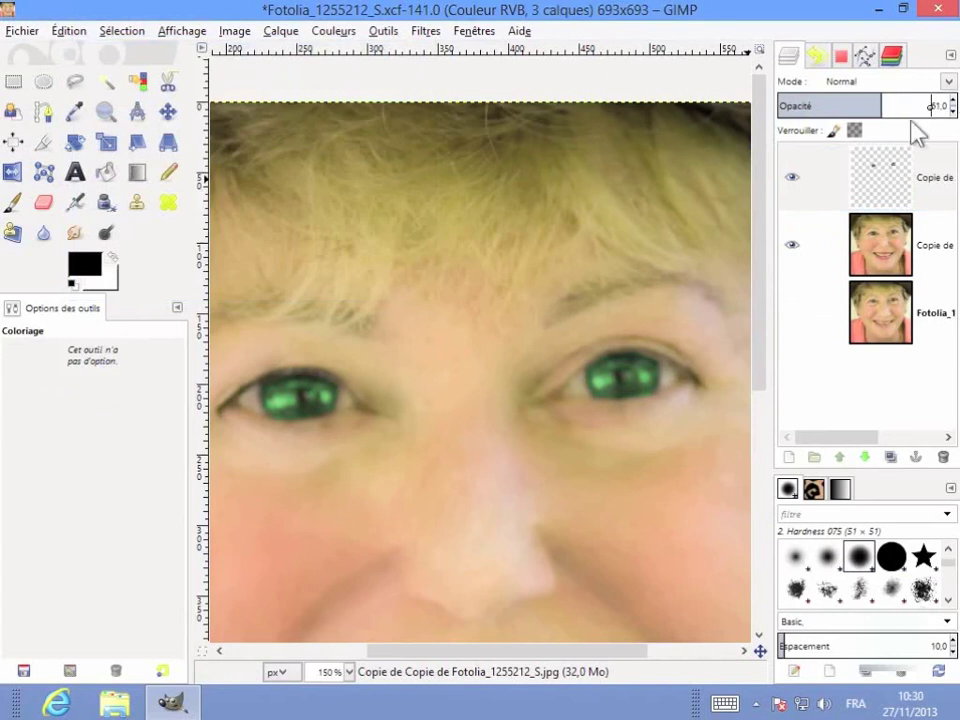
pyautogui.click(950, 83)
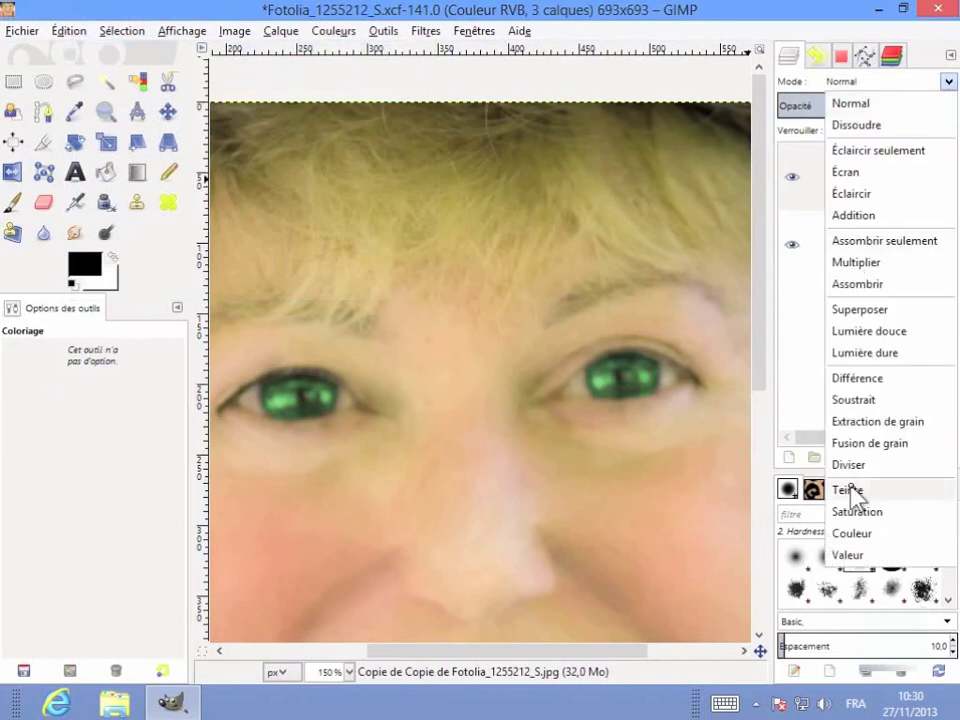
pyautogui.click(798, 490)
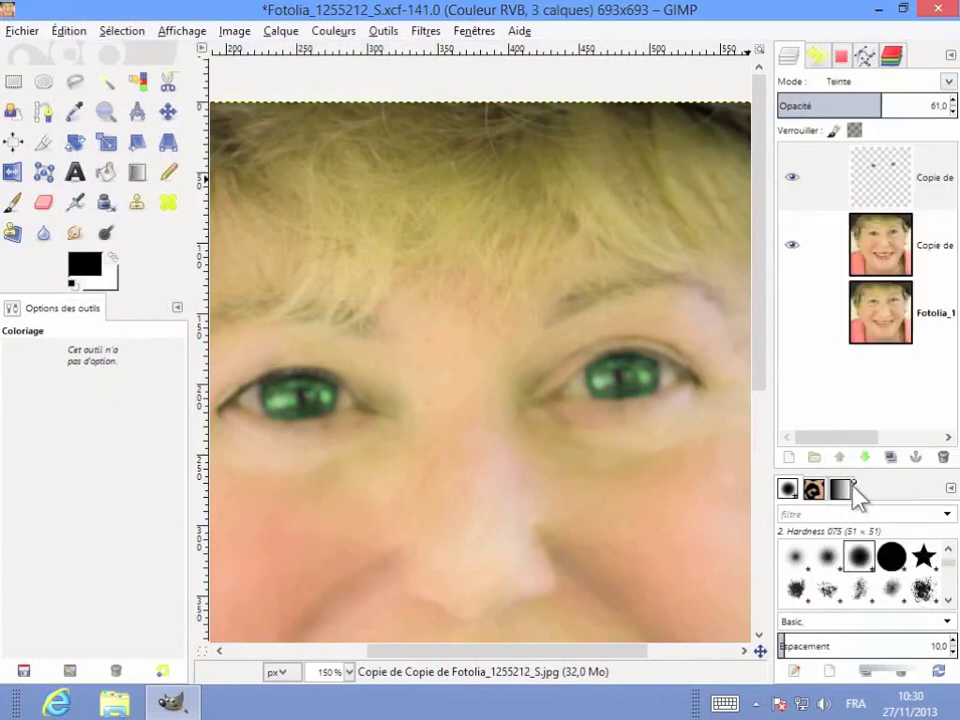
pyautogui.click(948, 82)
pyautogui.click(912, 245)
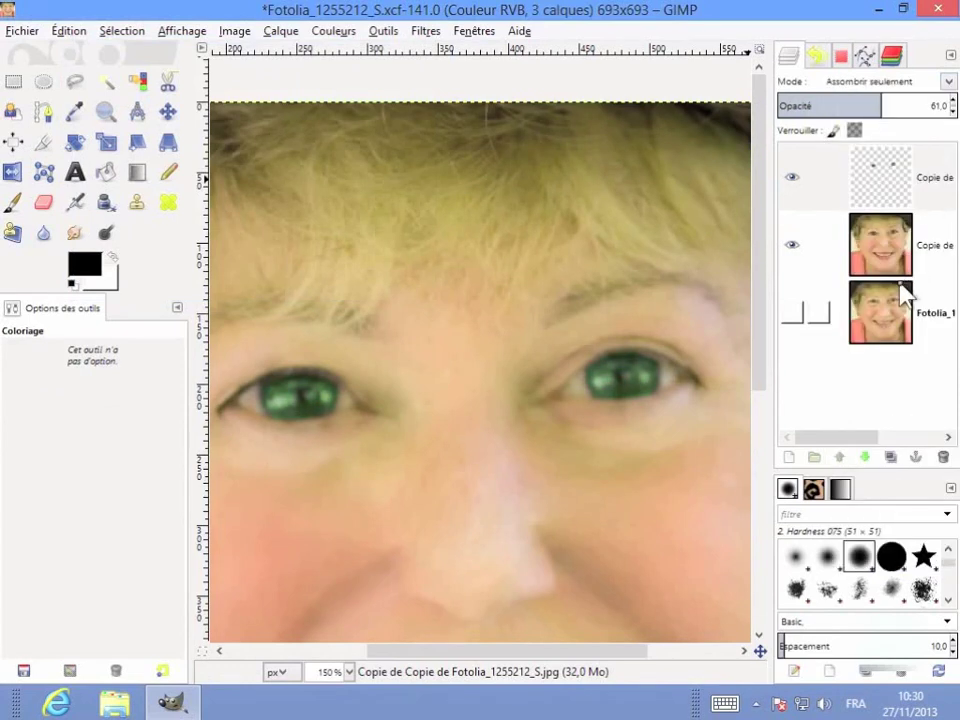
# - Set the iris layer opacity to 66 and toggle its visibility to compare
pyautogui.scroll(-5, 754, 338)
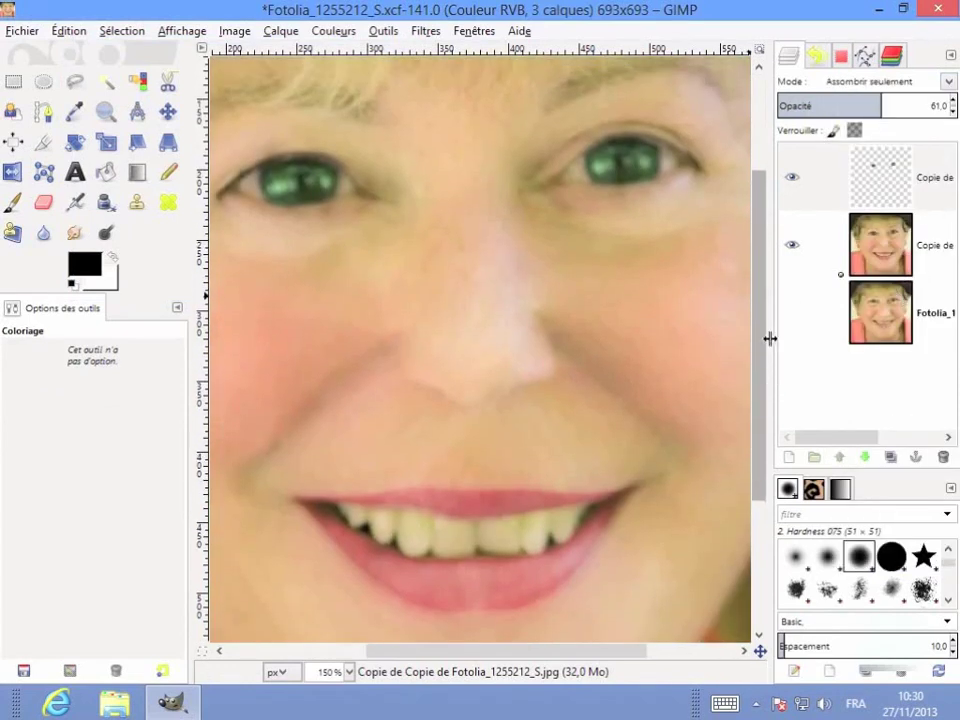
pyautogui.click(953, 112)
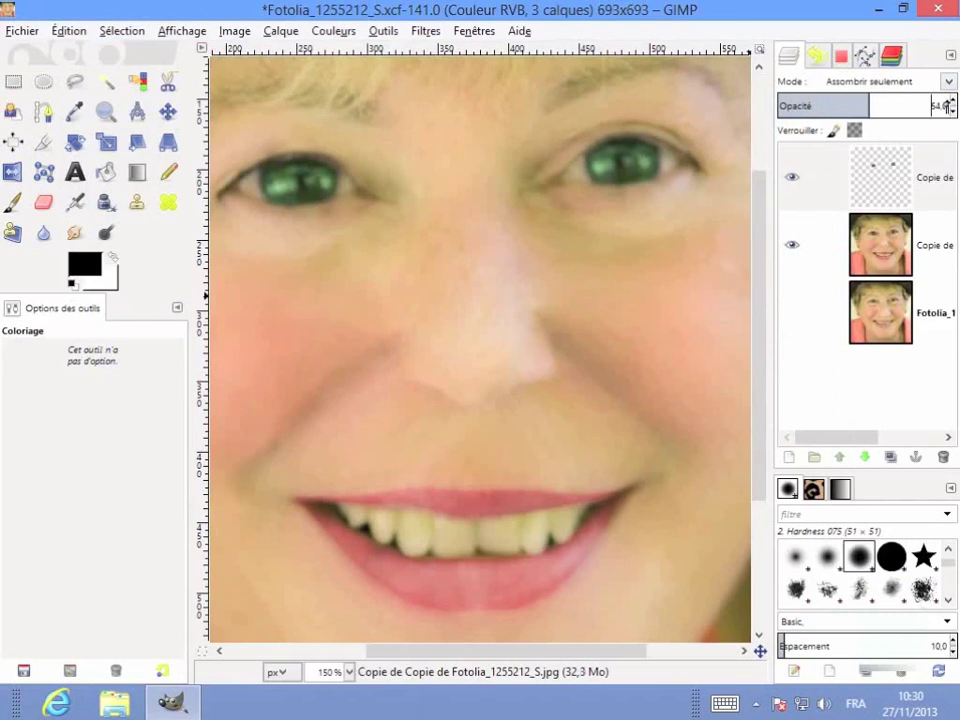
pyautogui.press('Return')
pyautogui.press('1')
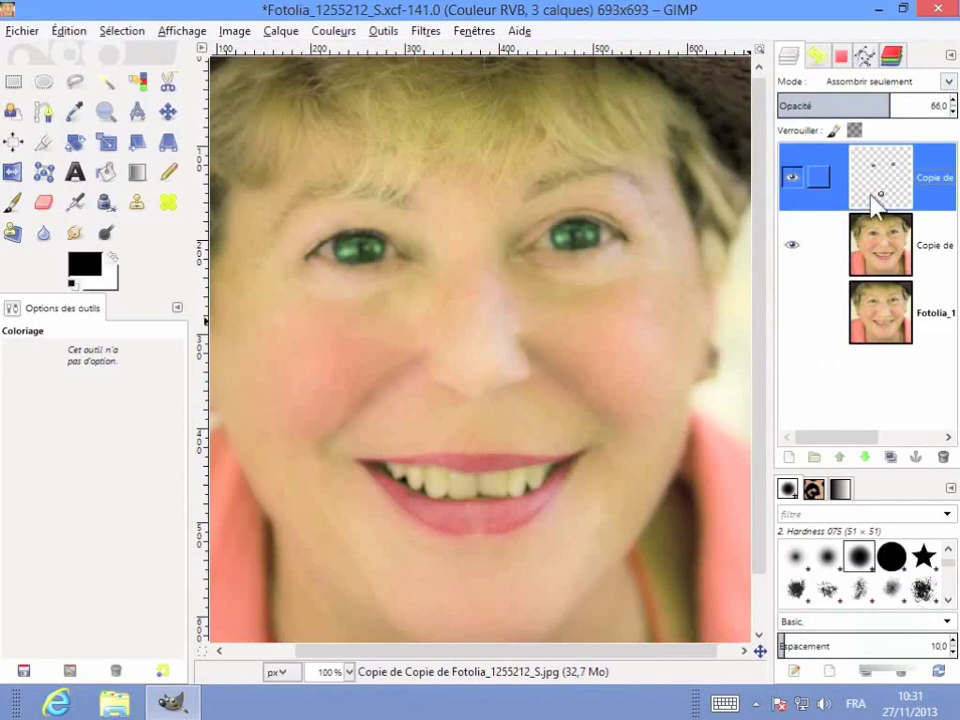
pyautogui.click(793, 178)
pyautogui.click(792, 180)
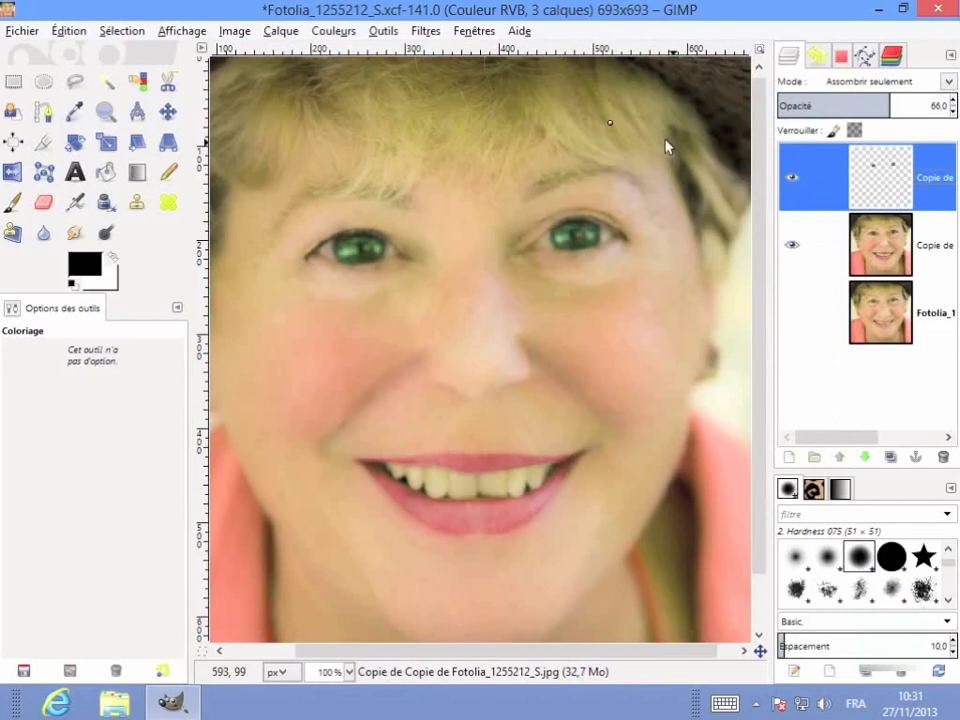
# - Merge the green iris layer down into the face layer, then compare against the original layer
pyautogui.click(291, 34)
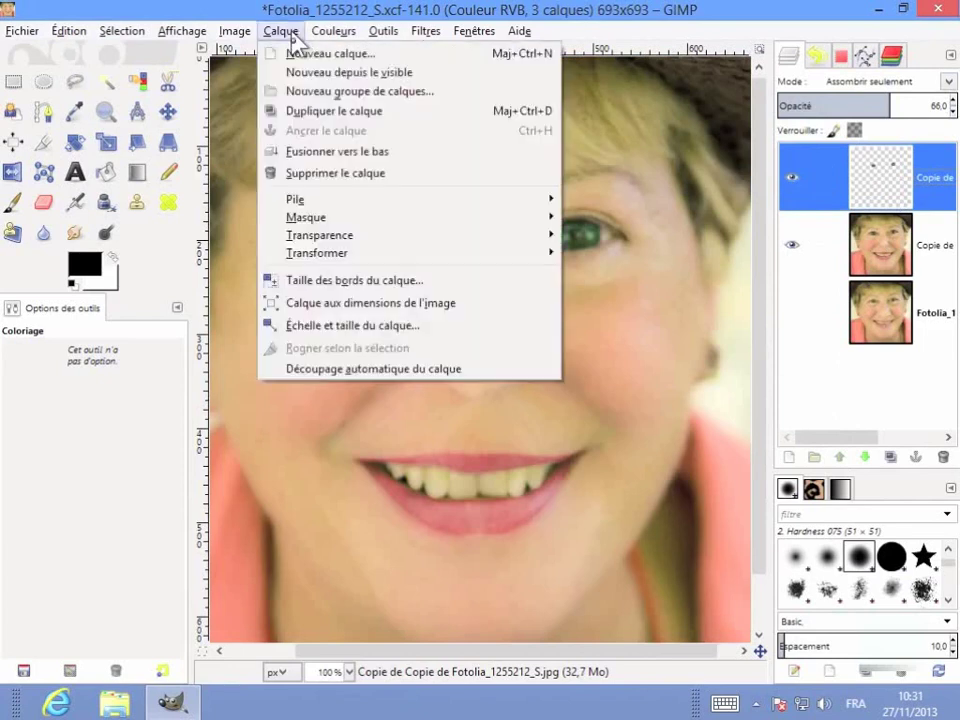
pyautogui.click(337, 151)
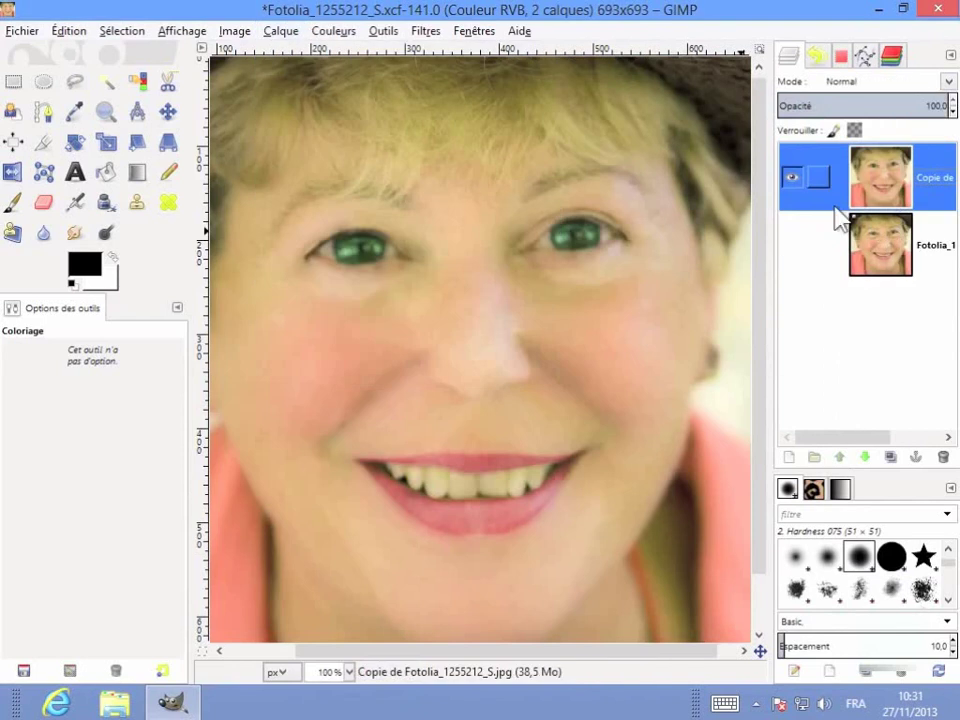
pyautogui.click(792, 247)
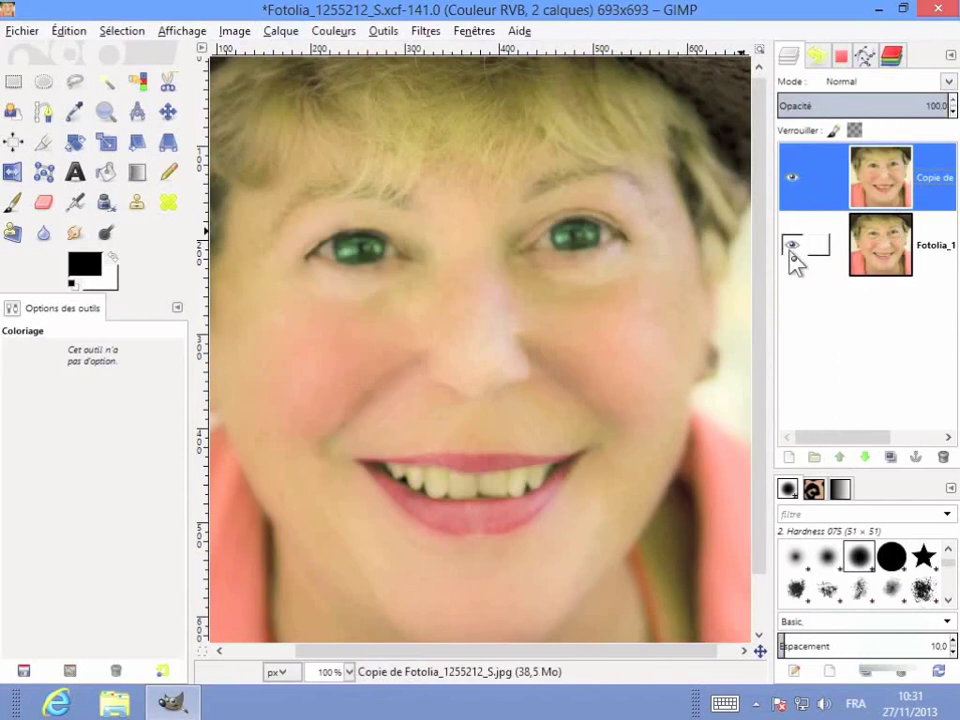
pyautogui.click(791, 178)
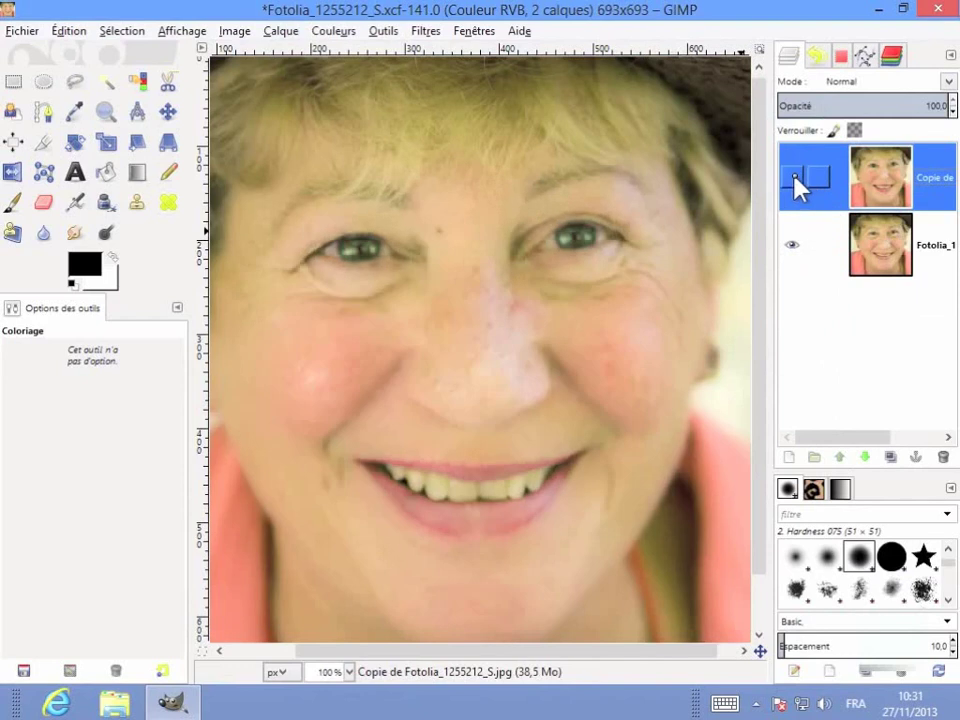
pyautogui.click(794, 180)
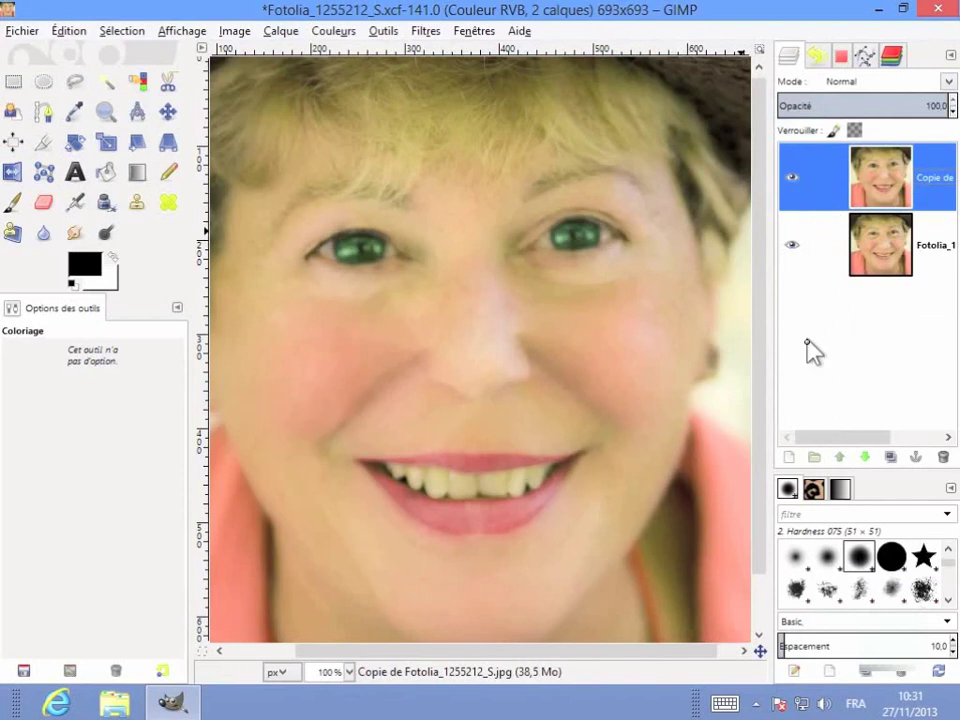